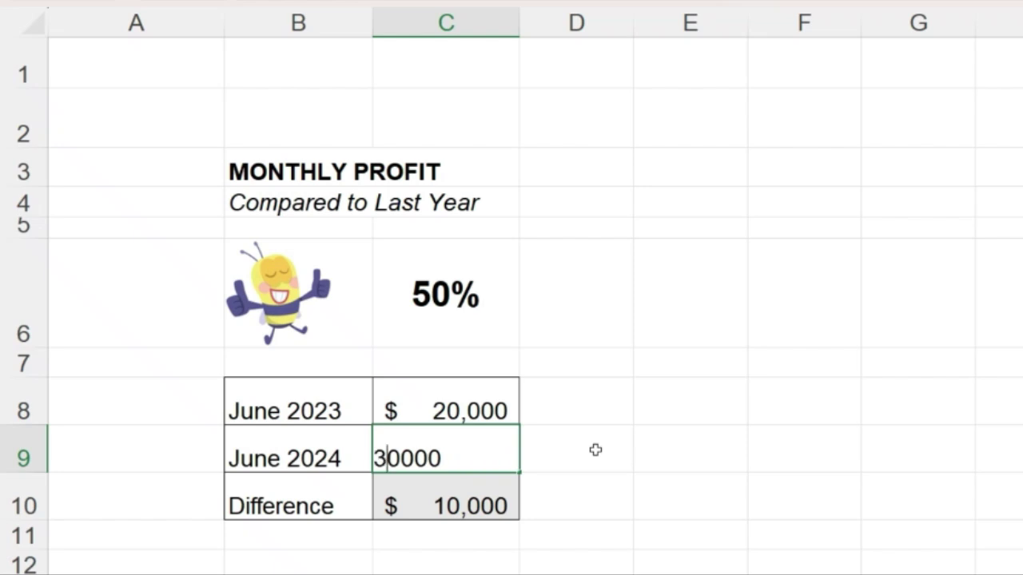
Test the dynamic picture by entering different June 2024 profits in C9, including 5,000 and 23,000
key(Return)
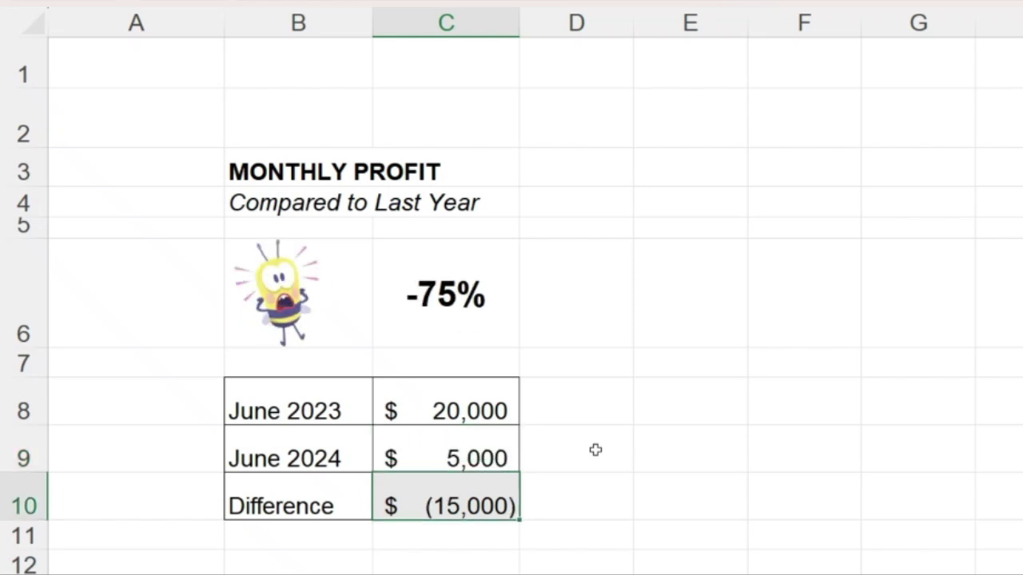
key(Up)
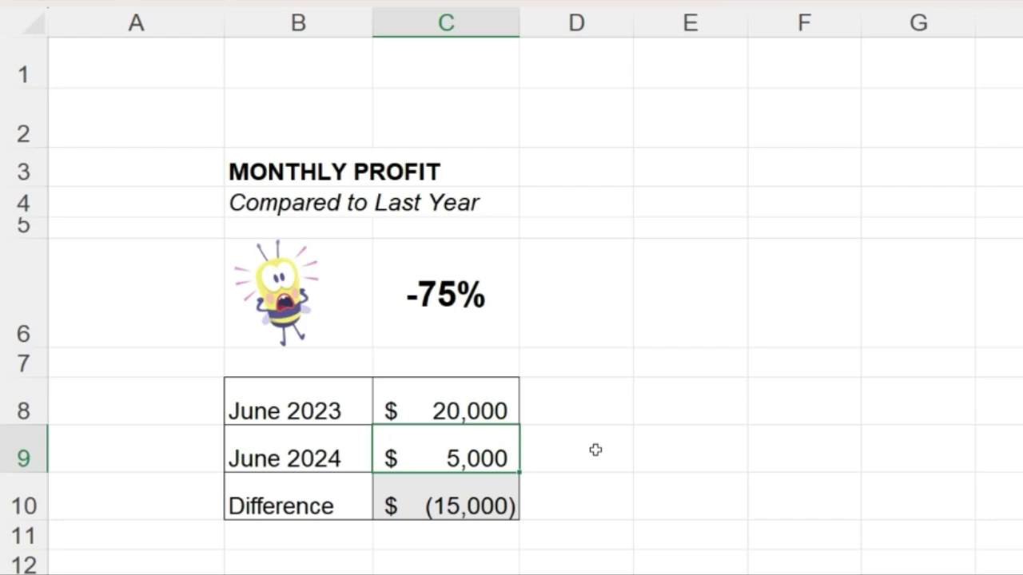
text(23000)
key(Return)
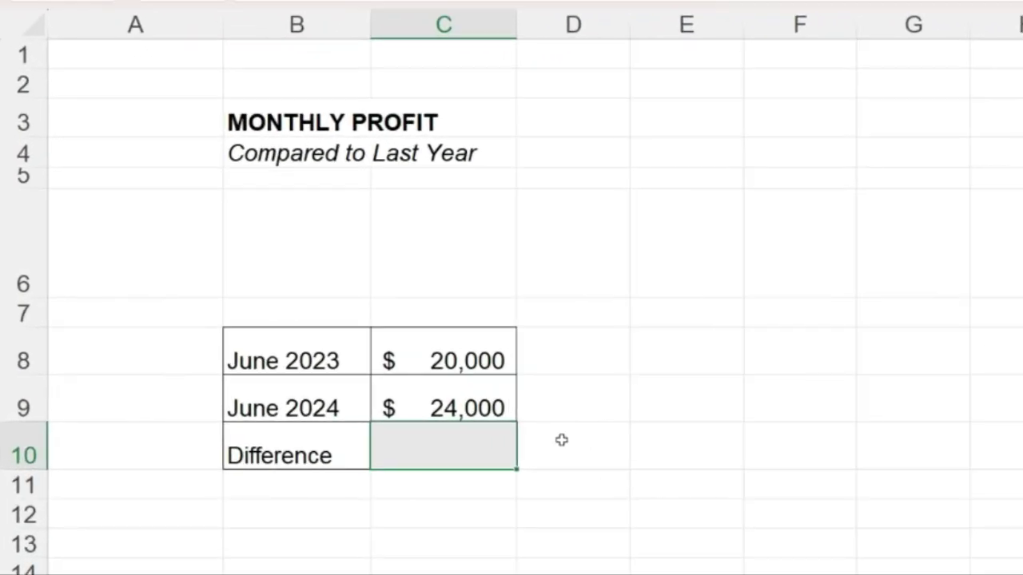
Calculate the profit difference in C10 by subtracting June 2023 from June 2024 with =C9-C8
text(=)
click(486, 400)
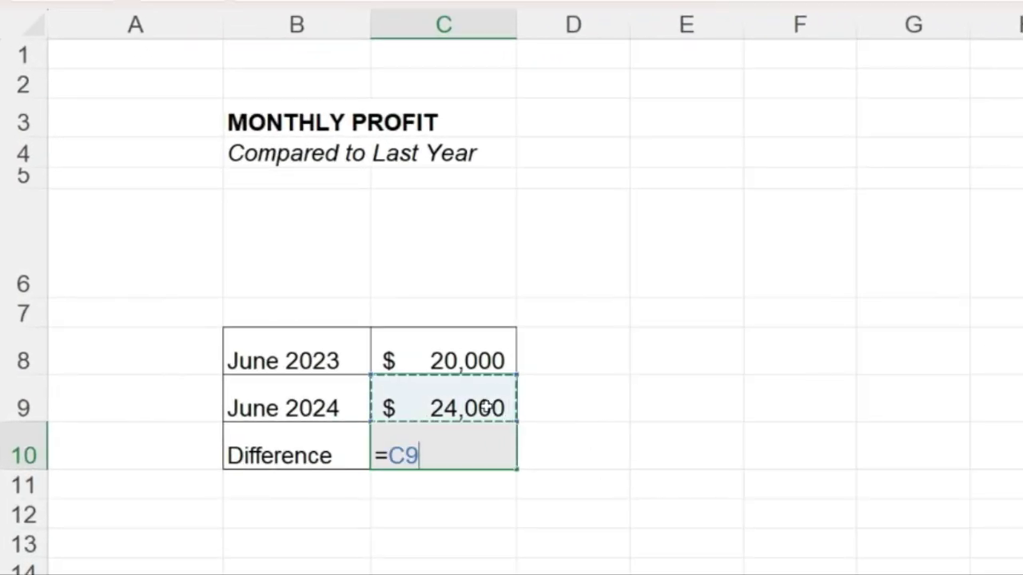
text(-)
click(453, 361)
key(Return)
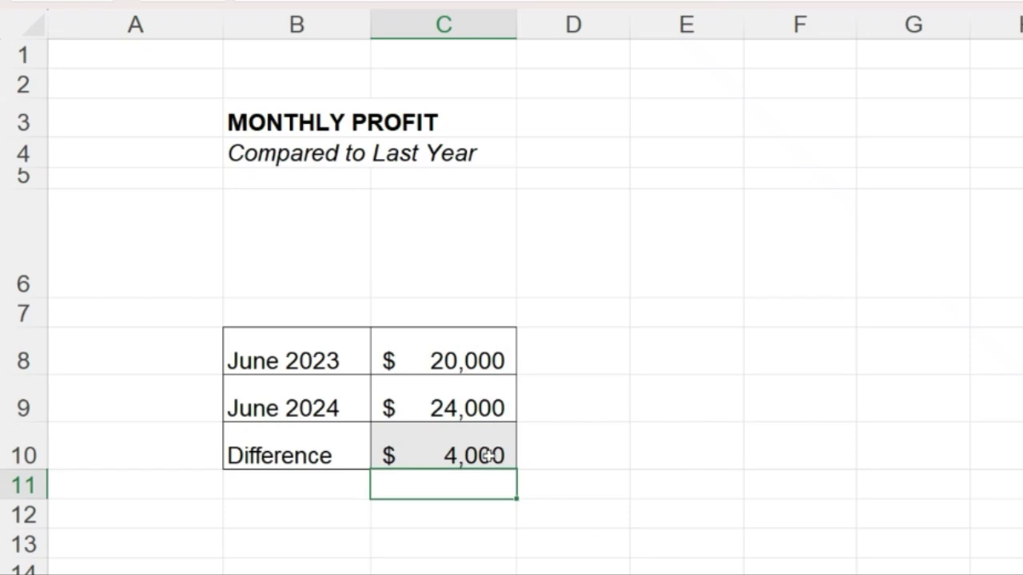
Calculate the profit change in C6 with =C10/C8 and format the result as a percentage
click(471, 276)
text(=)
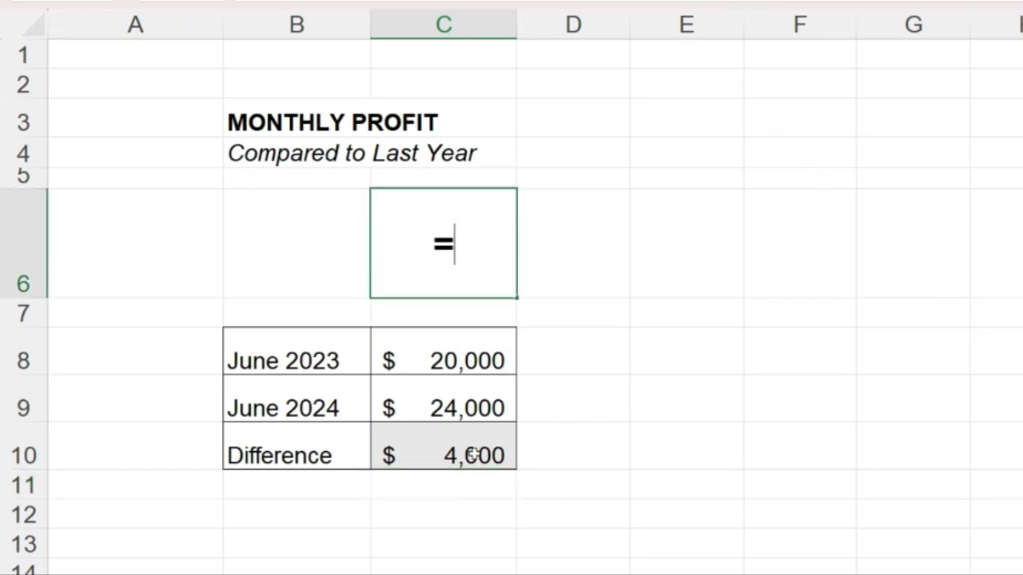
click(474, 457)
text(/)
click(467, 360)
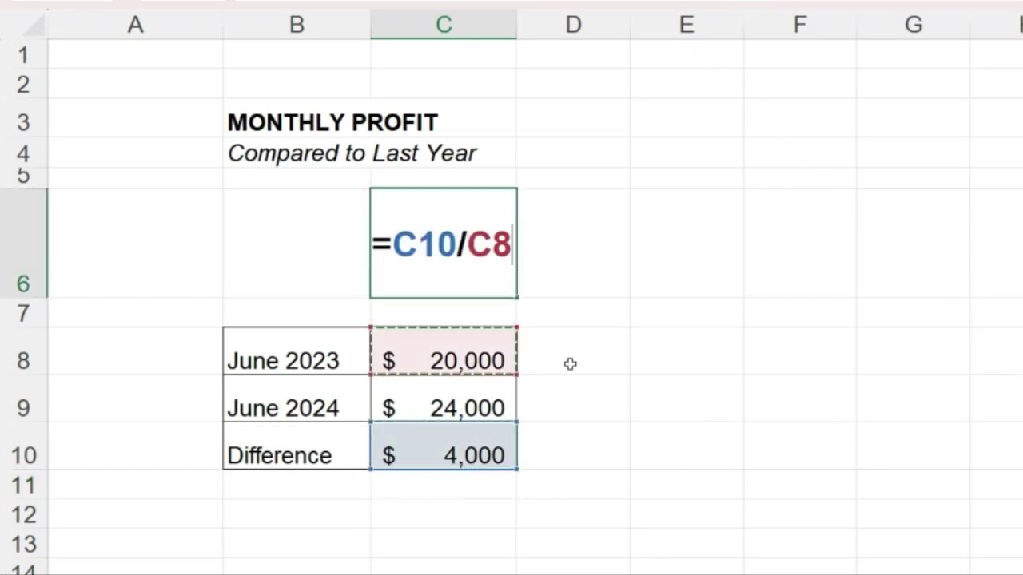
key(Return)
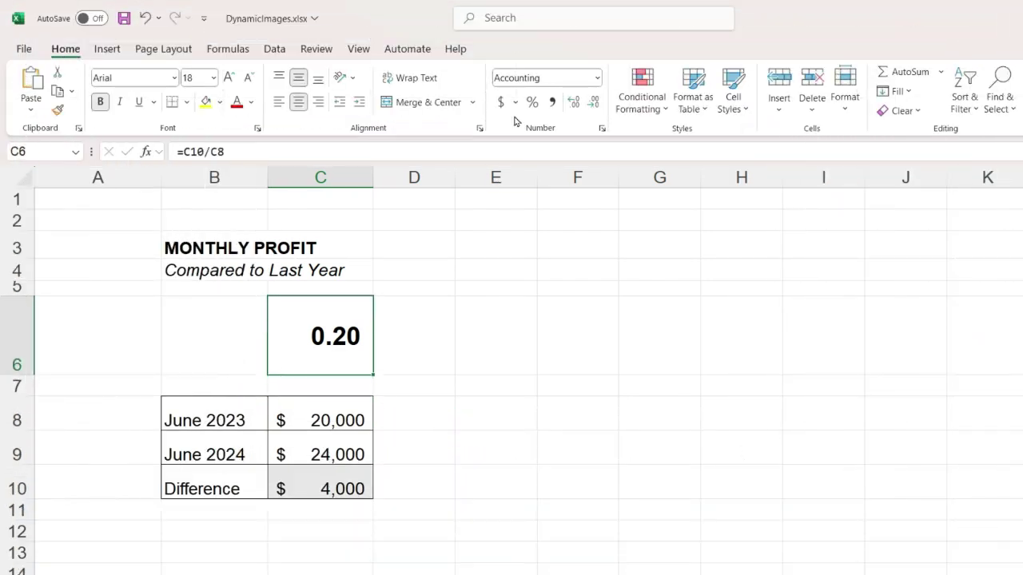
click(527, 104)
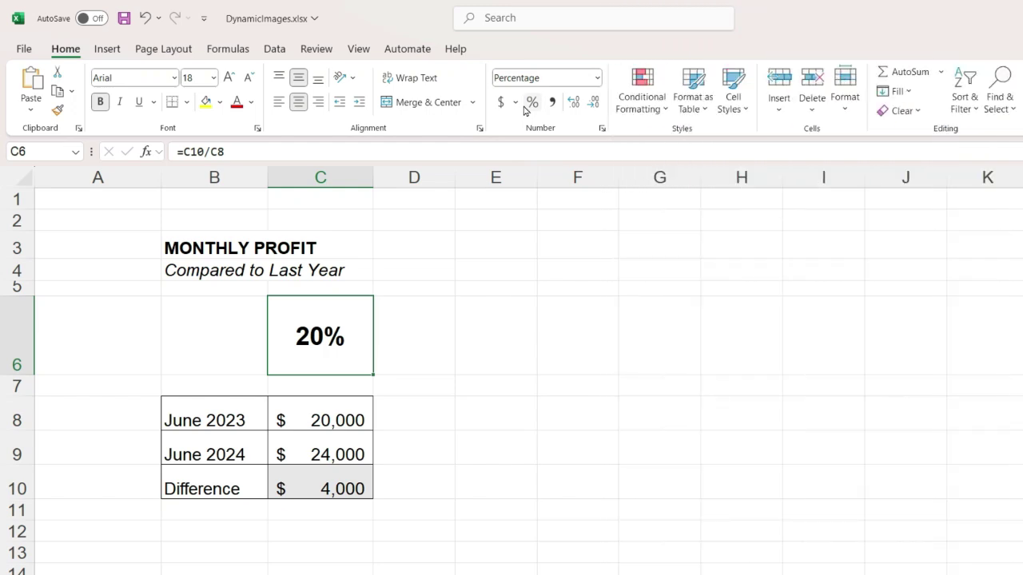
Insert the thumbs-up bee sticker from the stock images over the cells, starting at E4
click(495, 270)
click(107, 49)
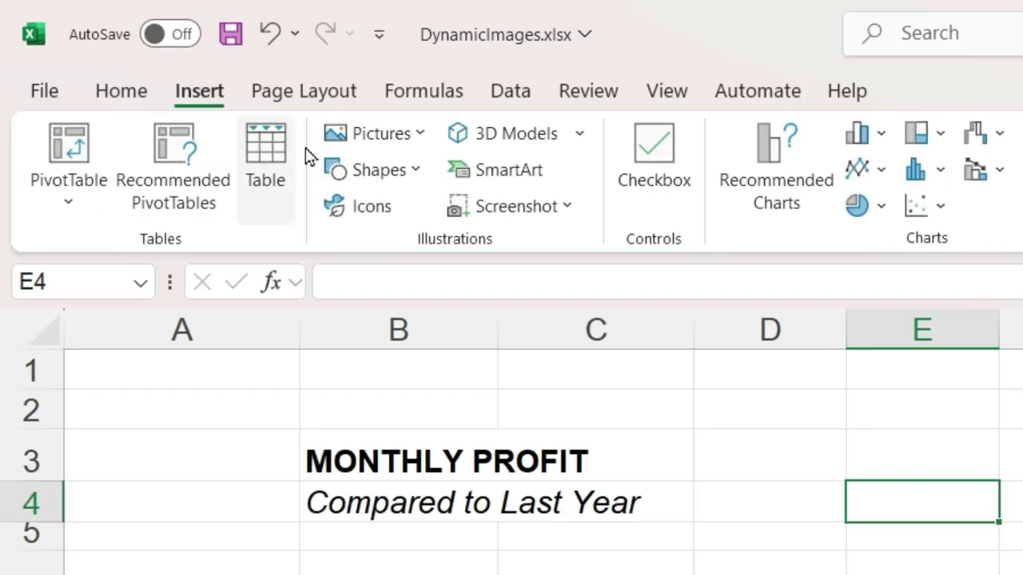
click(429, 140)
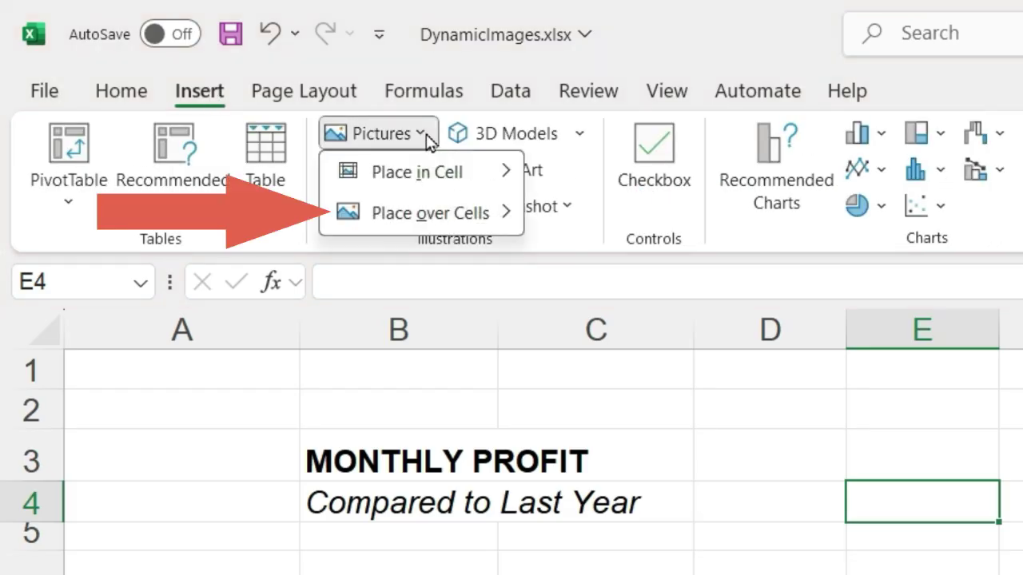
mouse_move(477, 231)
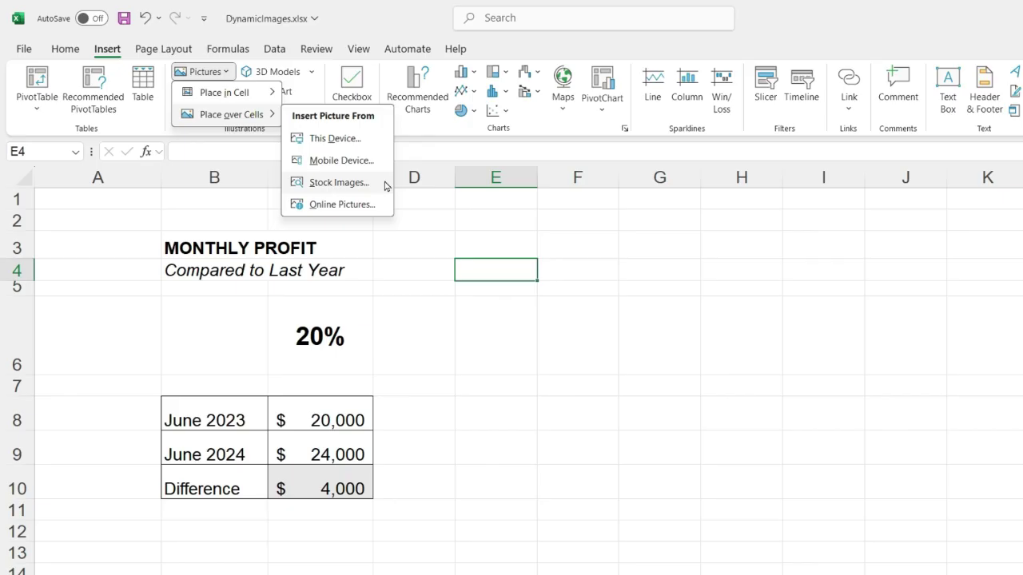
click(384, 184)
click(371, 160)
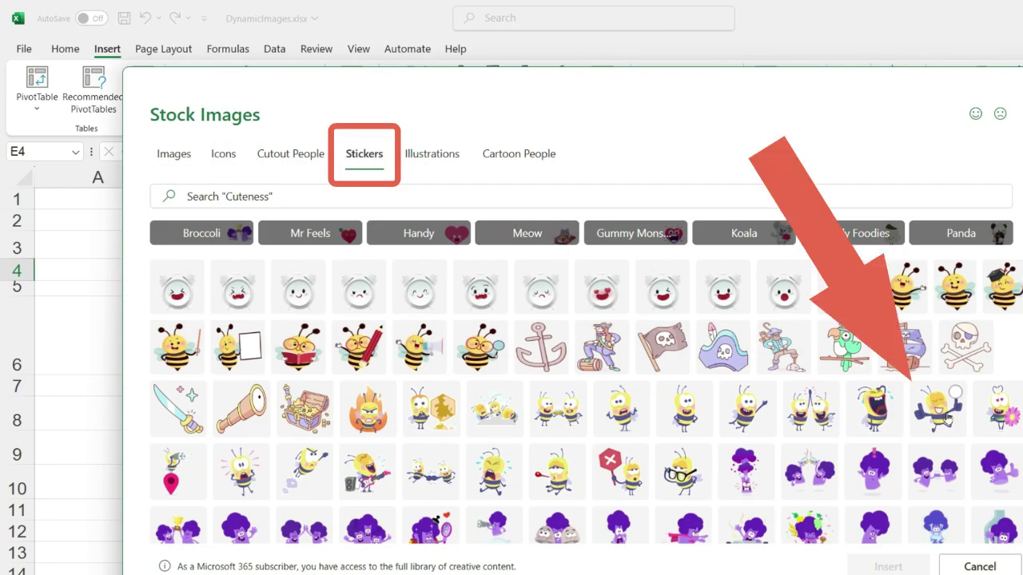
click(948, 416)
click(920, 567)
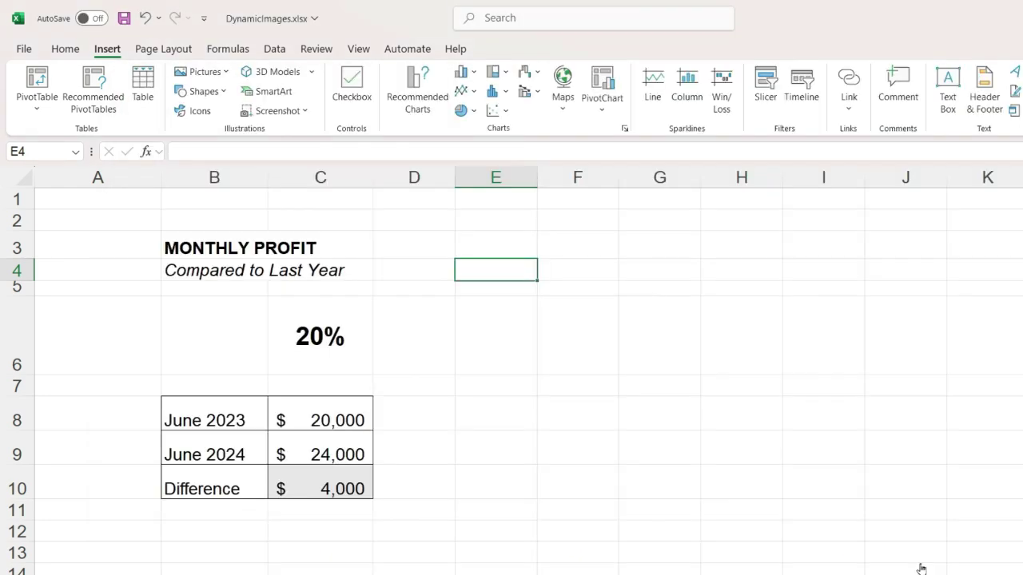
Shrink the thumbs-up bee picture proportionally and move it so its upper corner lies in cell D1
ctrl+scroll(922, 569, down, 5)
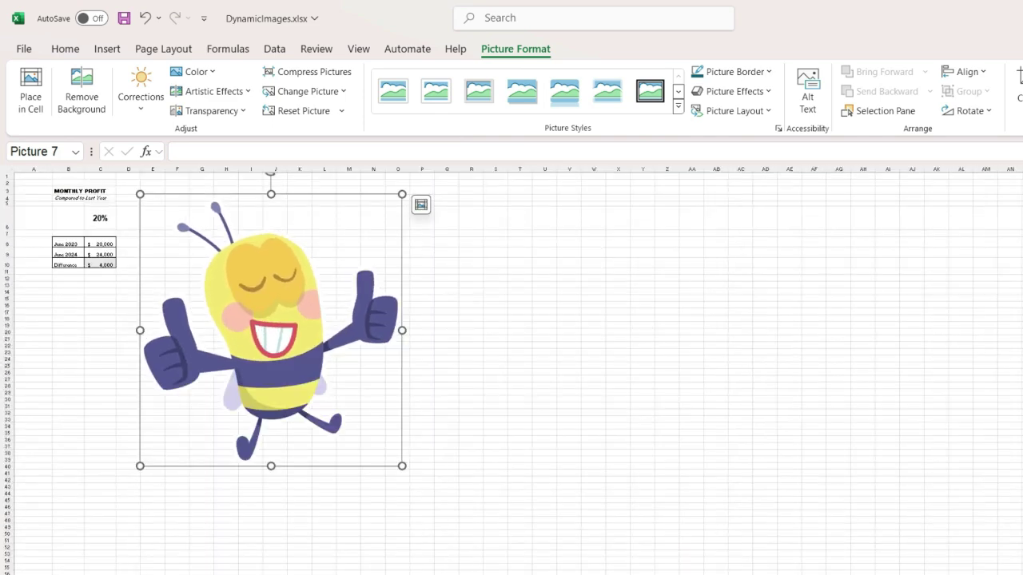
drag(402, 466, 290, 341)
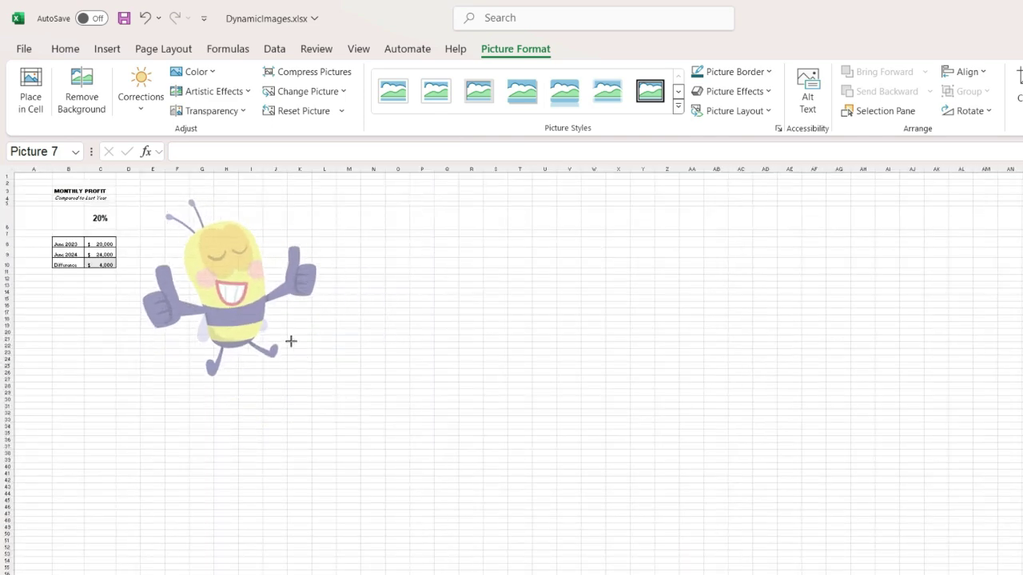
ctrl+scroll(290, 341, up, 5)
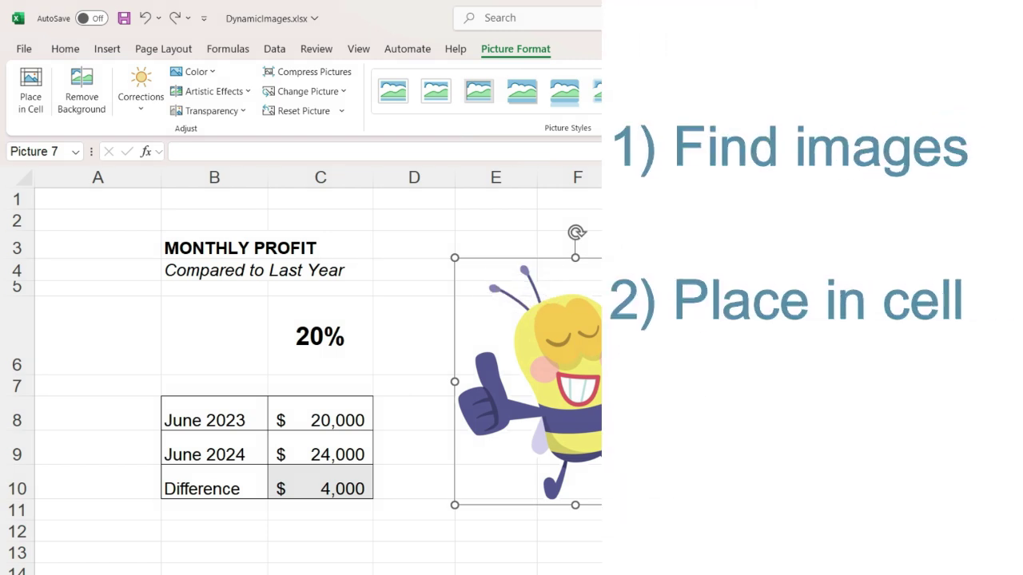
drag(634, 326, 585, 267)
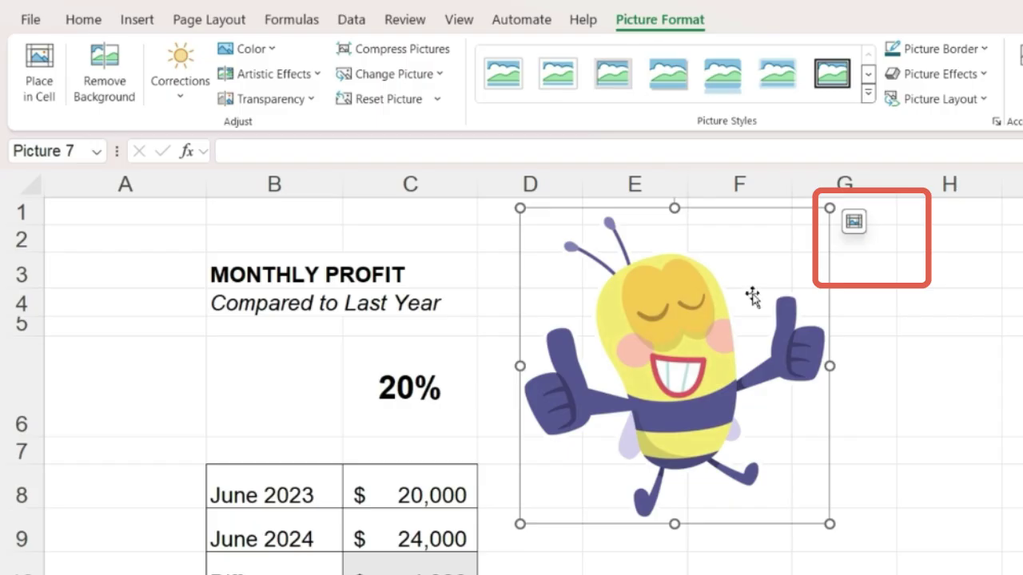
Place the thumbs-up bee picture inside cell D1 and increase the height of row 1 to enlarge it
click(857, 231)
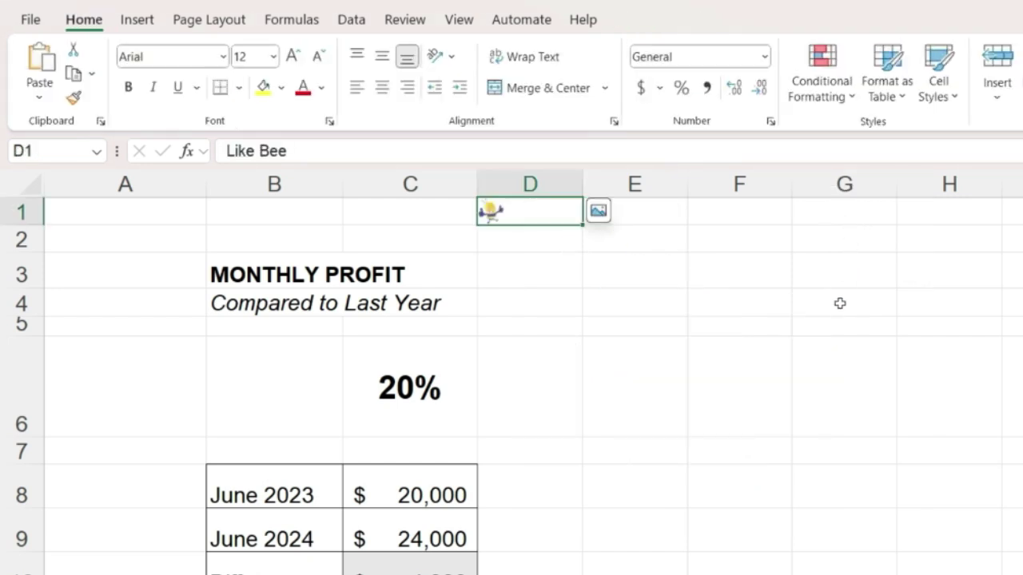
drag(37, 225, 37, 244)
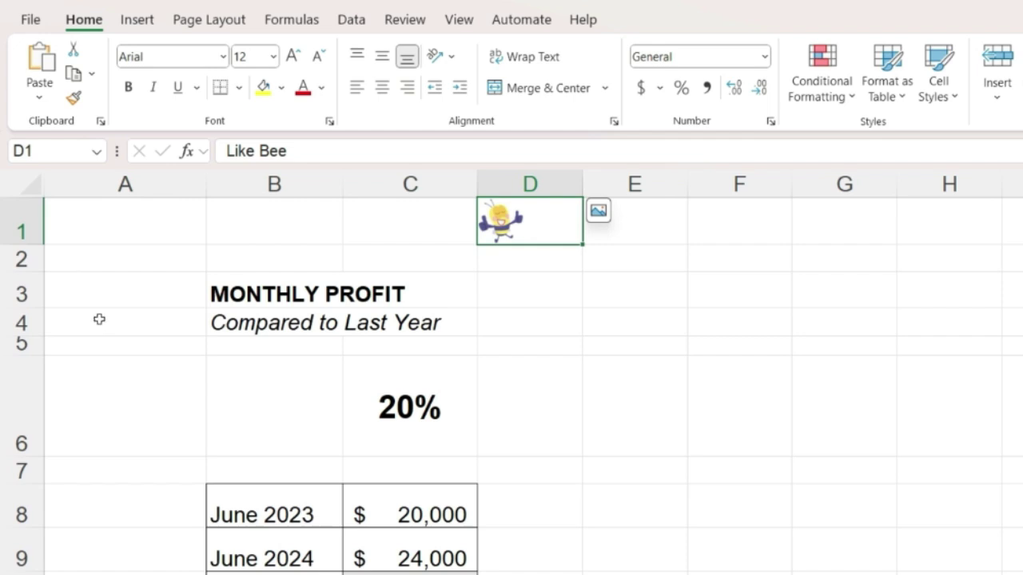
click(600, 222)
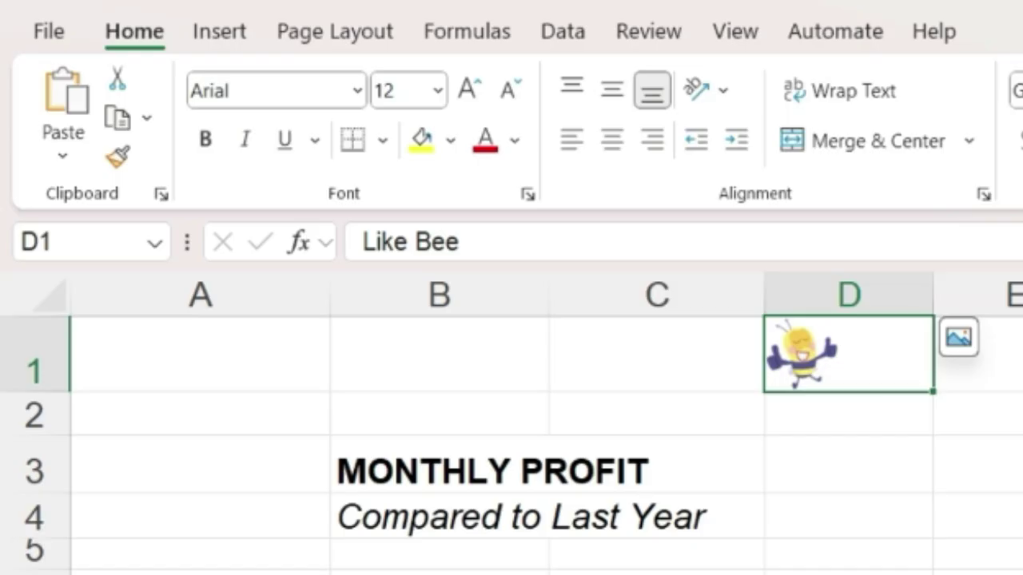
Insert the shocked bee sticker from the stock images directly into cell D2
click(860, 422)
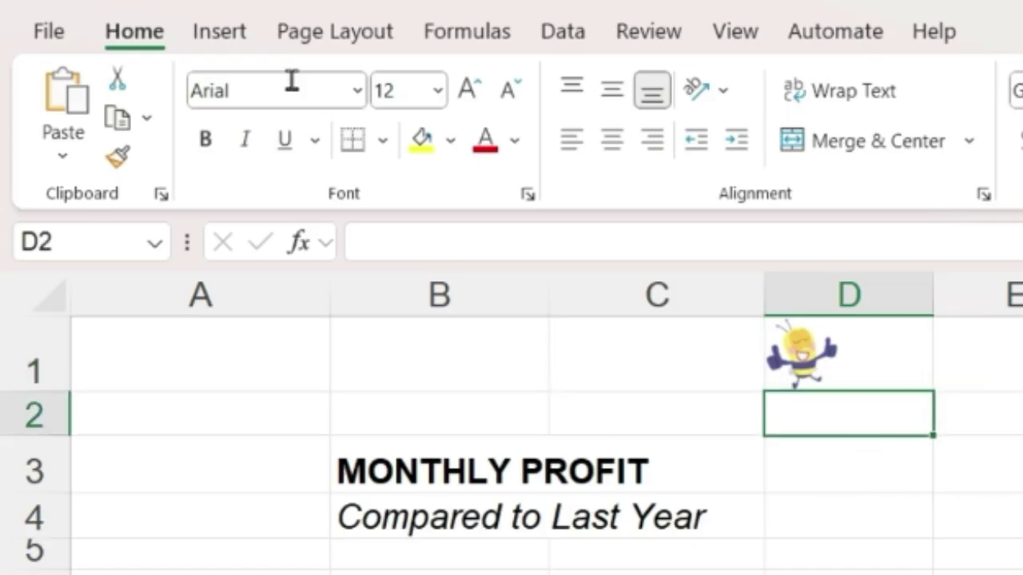
click(206, 31)
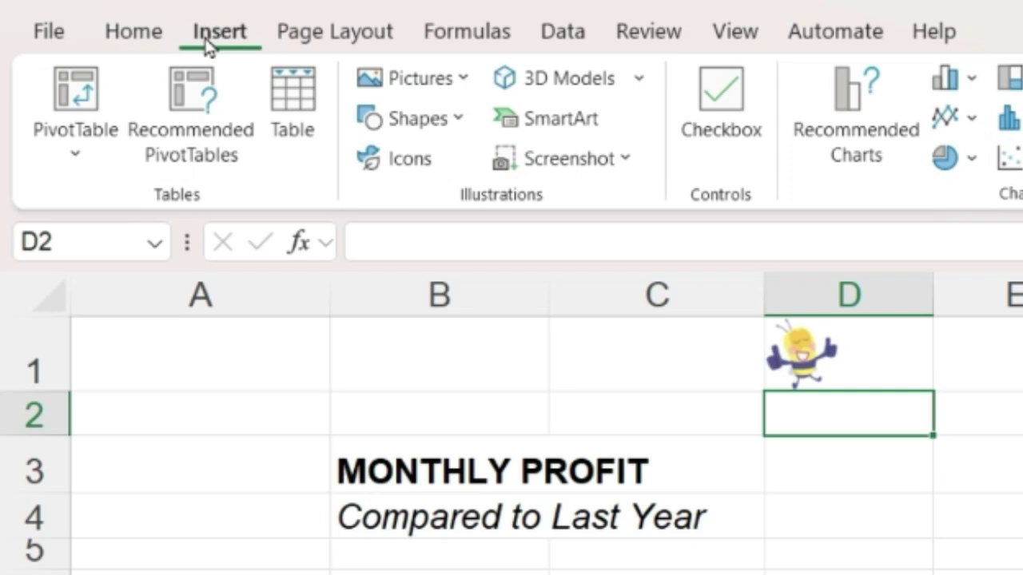
click(463, 84)
mouse_move(549, 136)
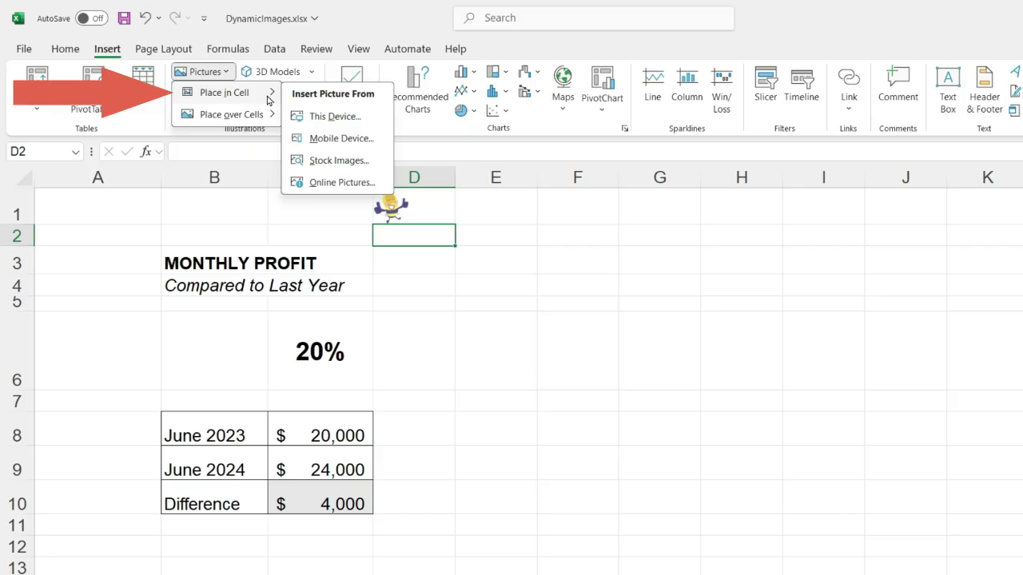
click(364, 159)
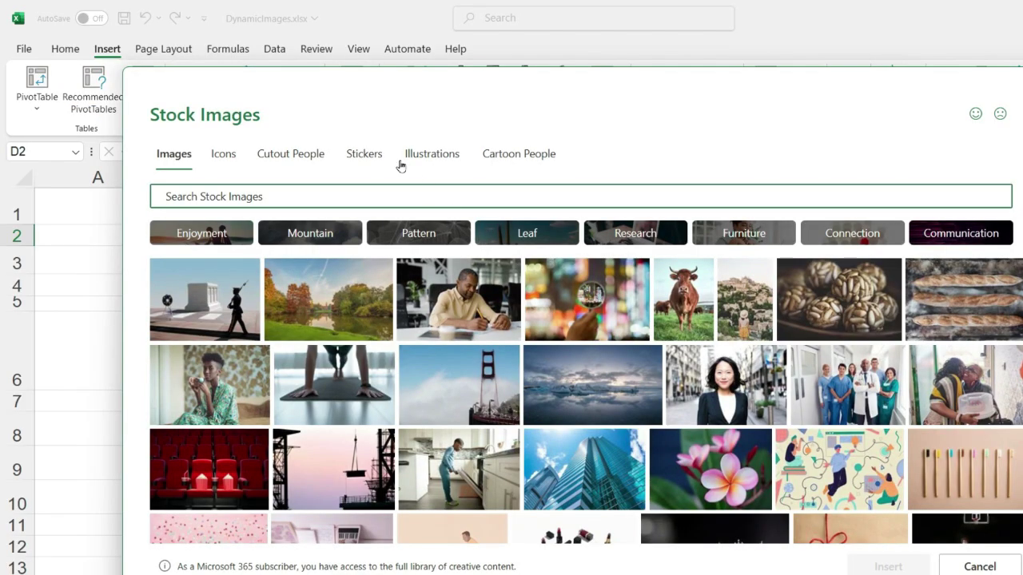
click(368, 155)
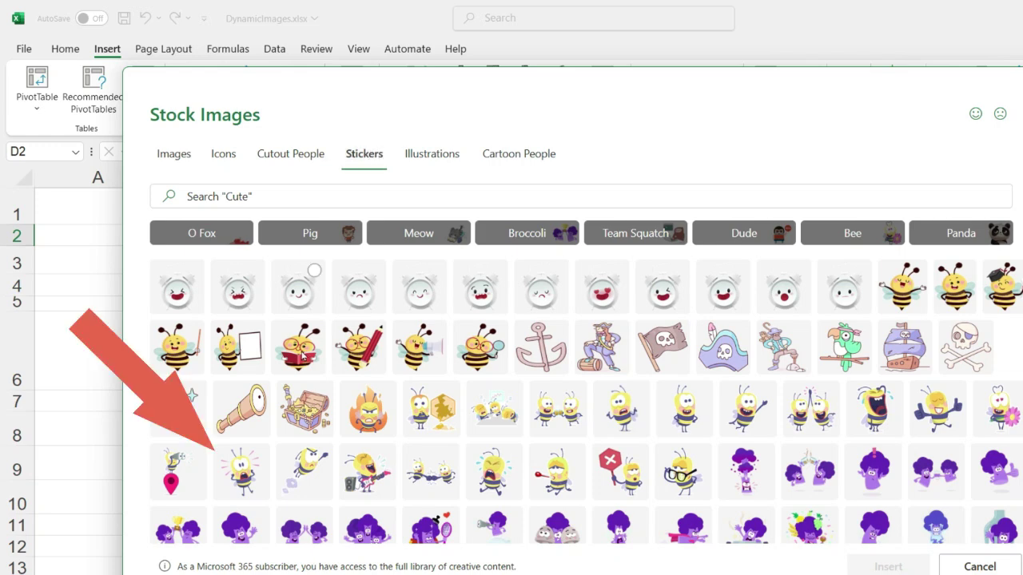
click(239, 465)
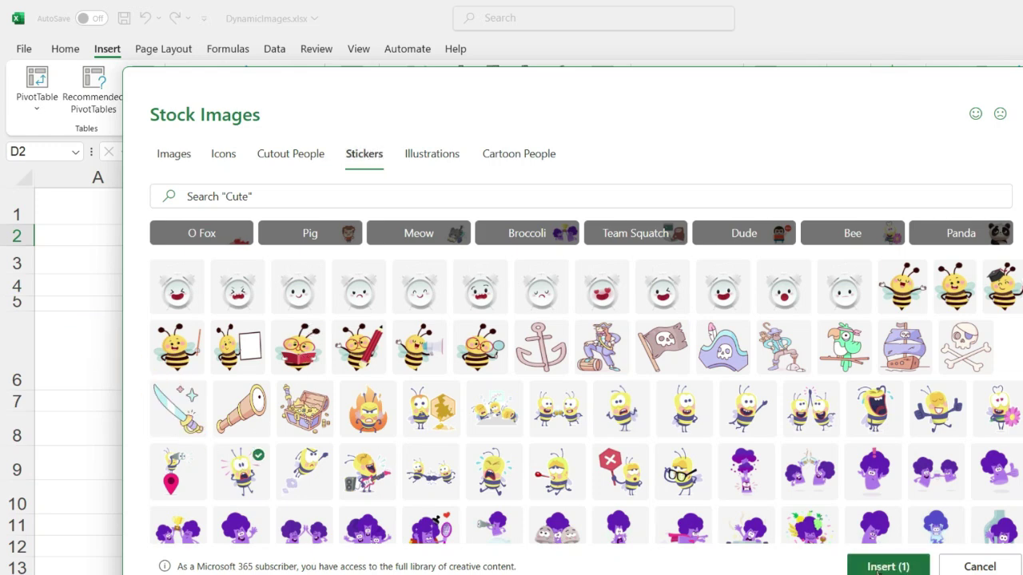
click(888, 566)
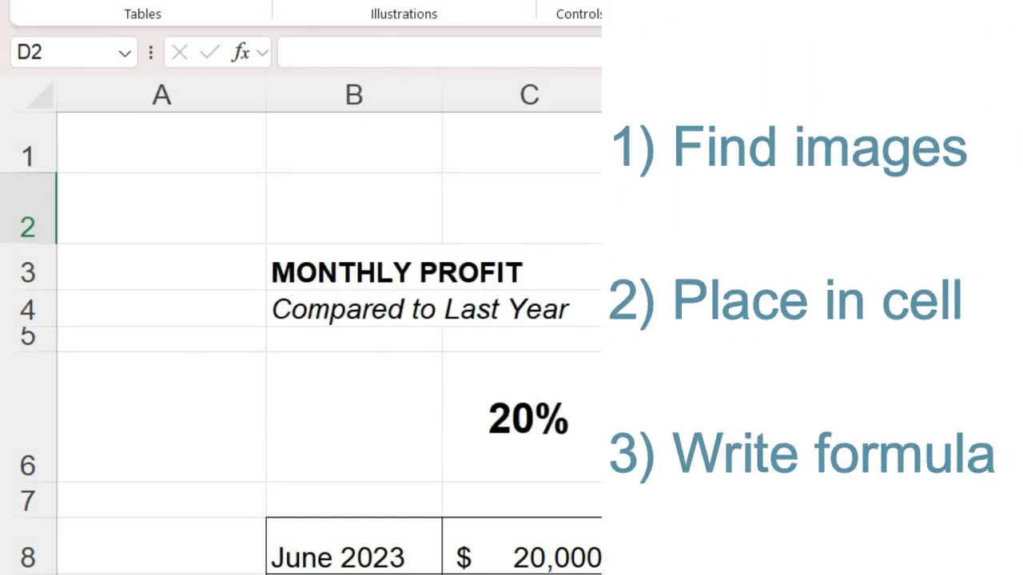
Test referencing the in-cell picture by entering =D1 in E3, and clear the cell again
click(819, 268)
text(=)
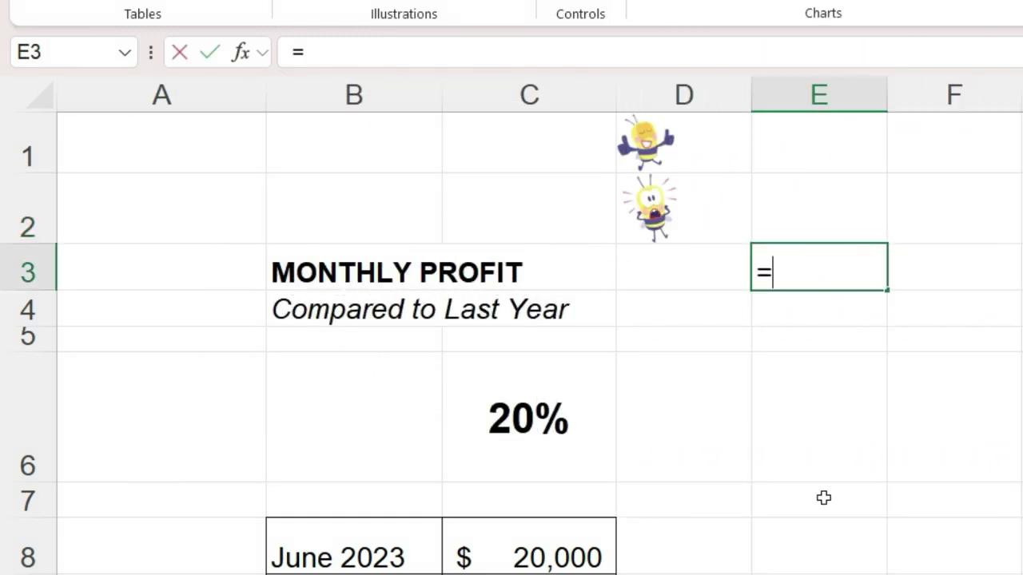
click(685, 137)
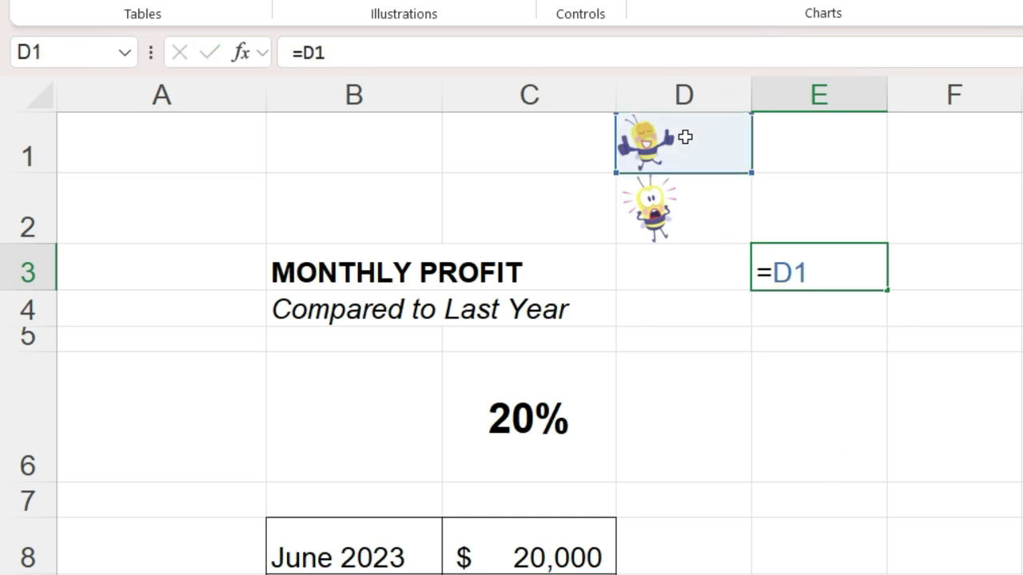
key(Return)
click(843, 273)
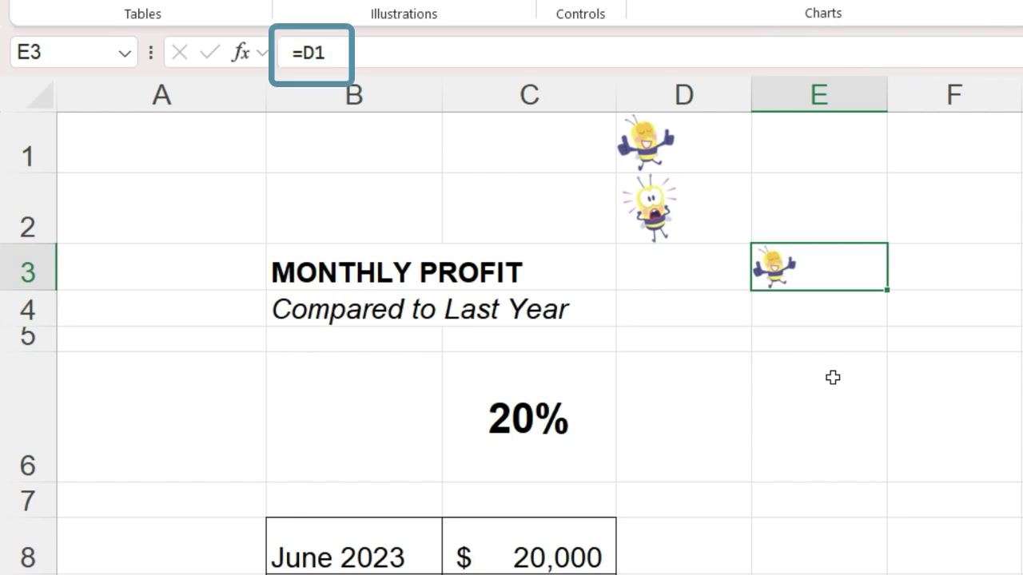
key(Delete)
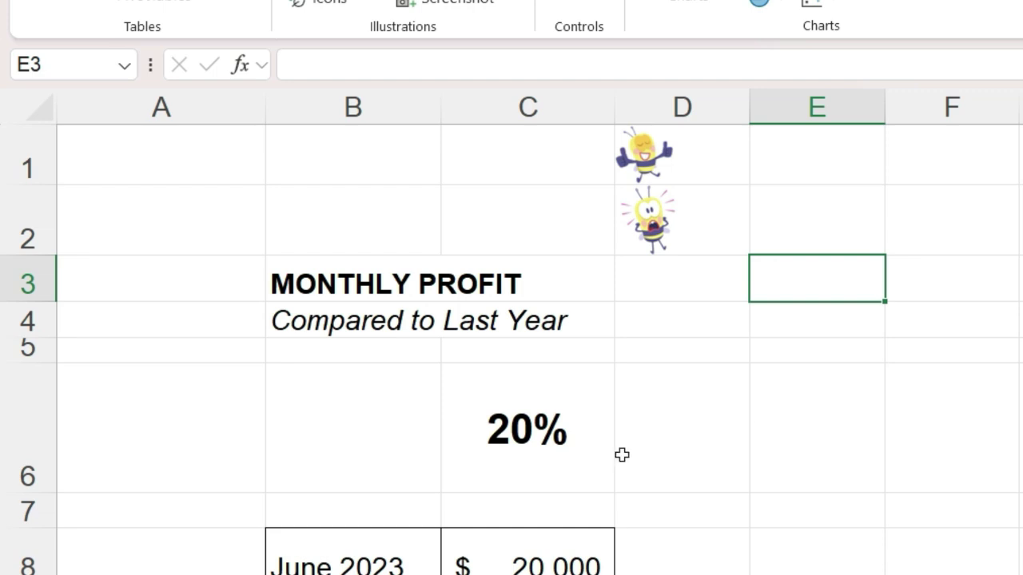
Enter =IF(C6>=0,D1,D2) in cell B6 to choose between the two bee pictures based on the percentage
click(326, 436)
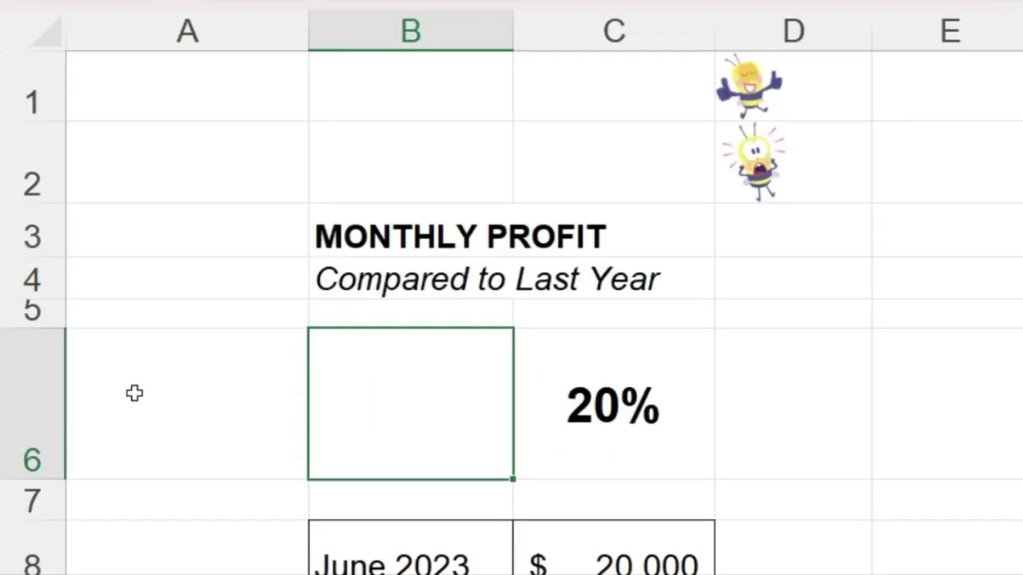
text(=if()
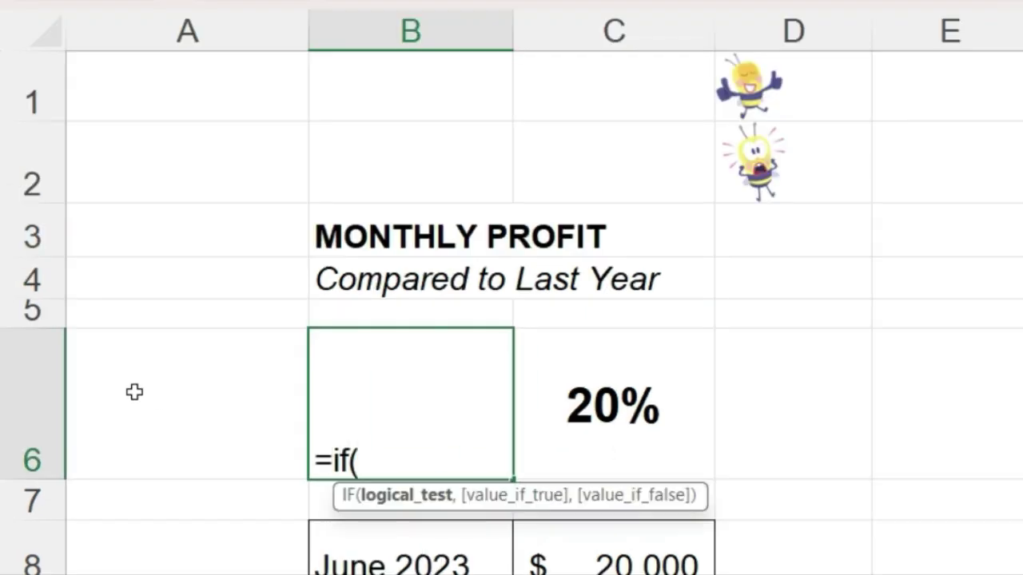
click(632, 439)
text(>=)
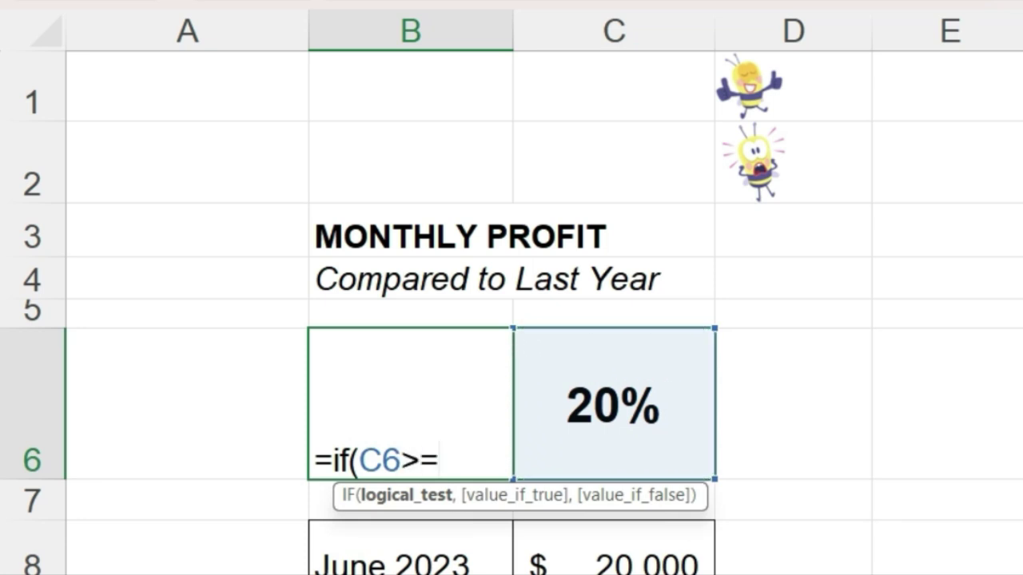
text(0,)
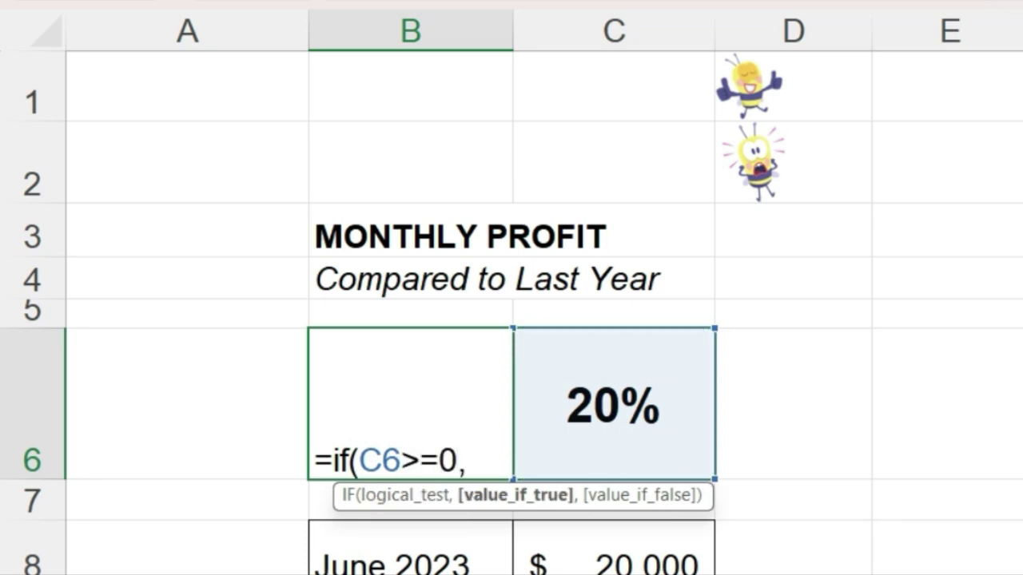
click(804, 81)
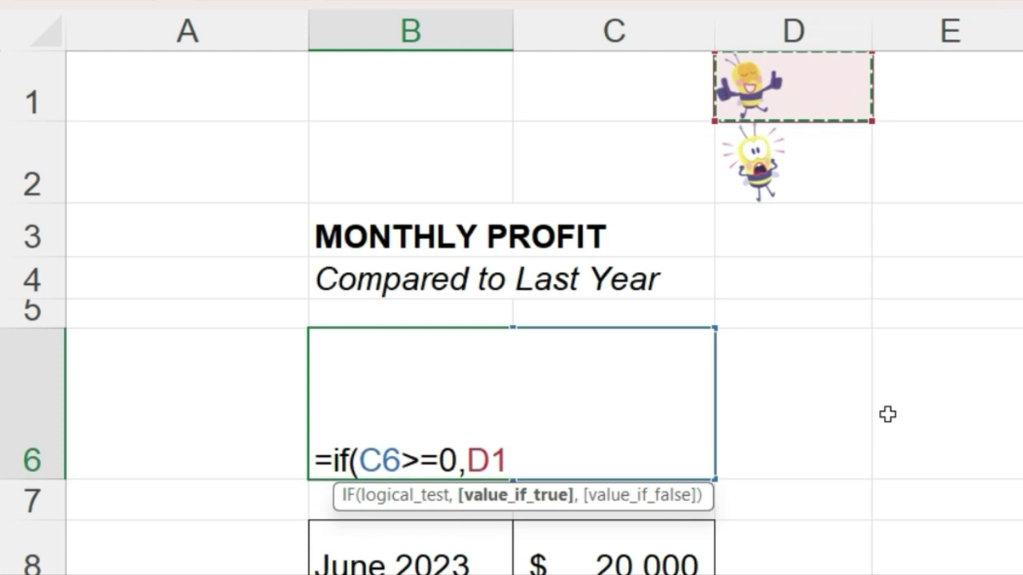
text(,)
click(838, 174)
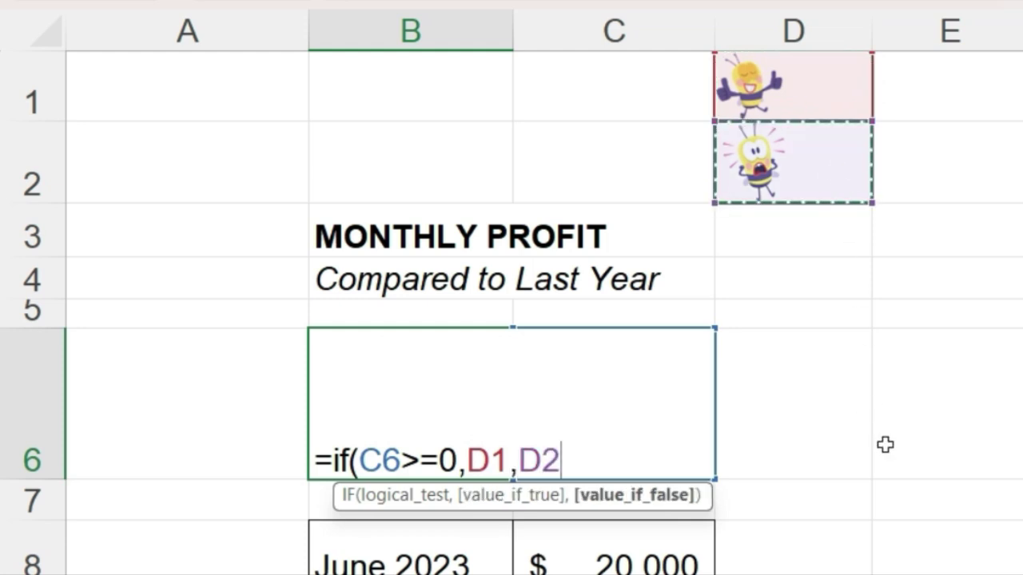
text())
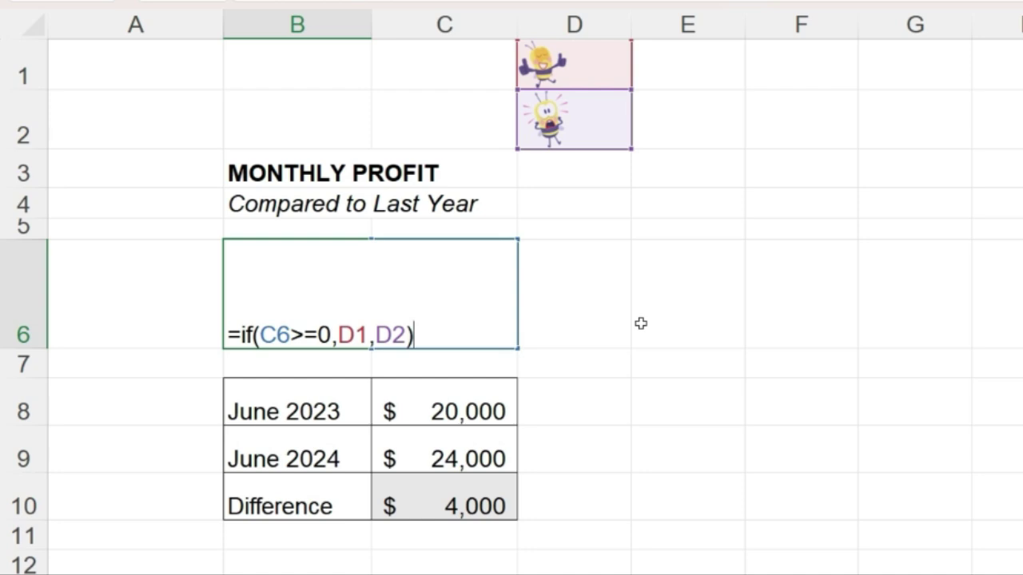
key(Return)
Test the picture formula by setting the June 2024 profit in C9 to 20000, 18000 and 30000 in turn
click(503, 464)
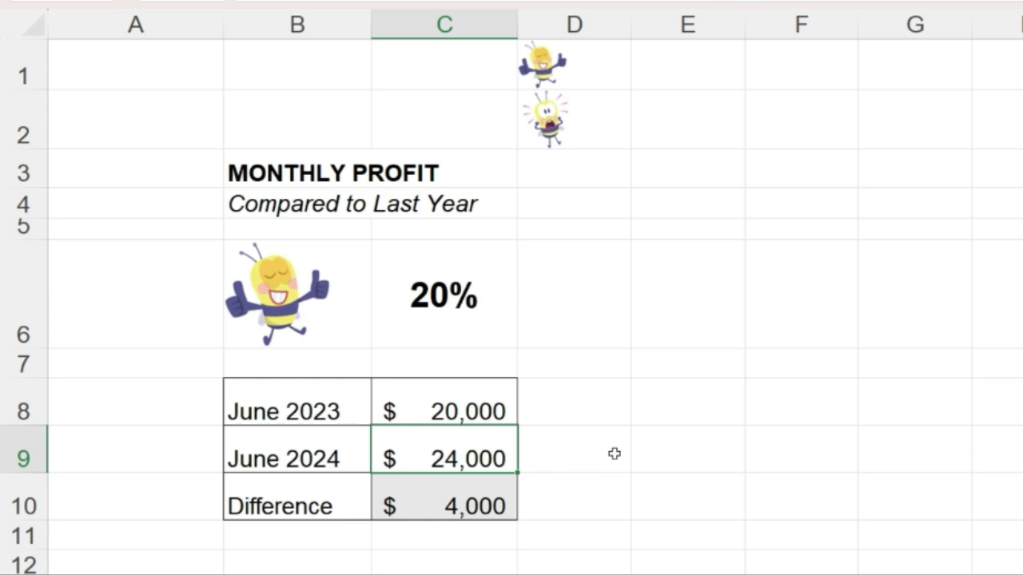
text(20000)
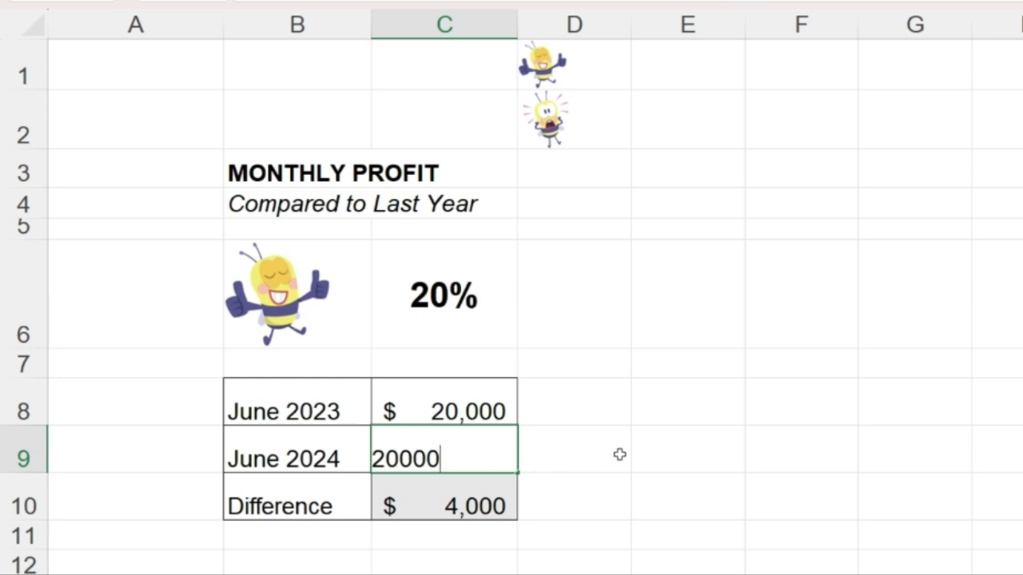
key(Return)
key(Up)
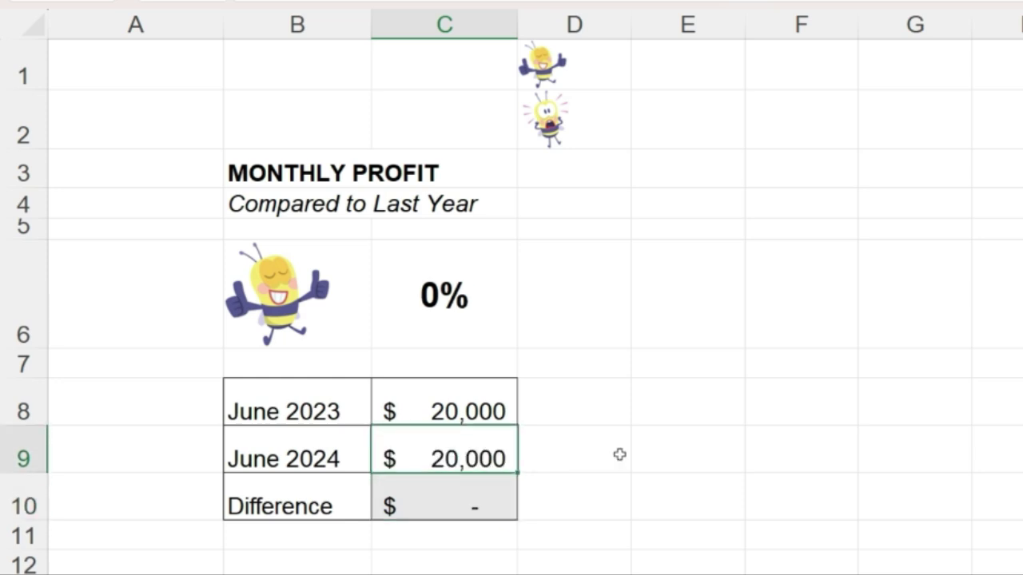
text(18000)
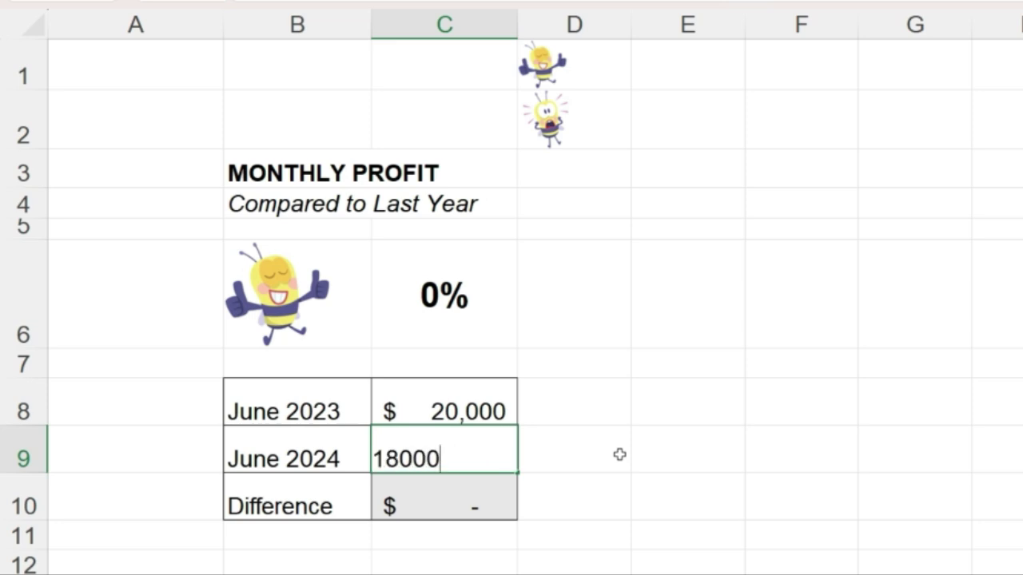
key(Return)
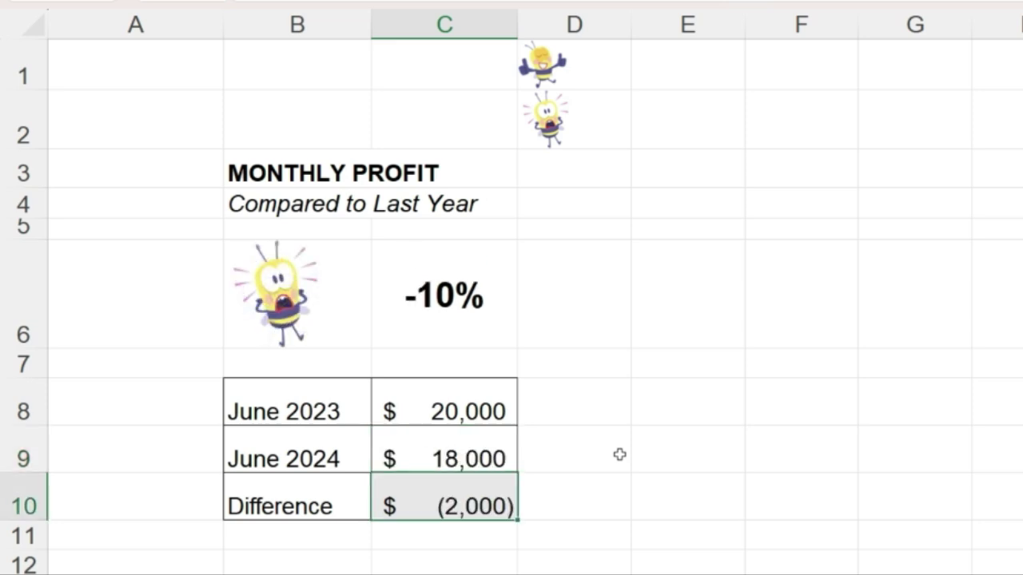
key(Up)
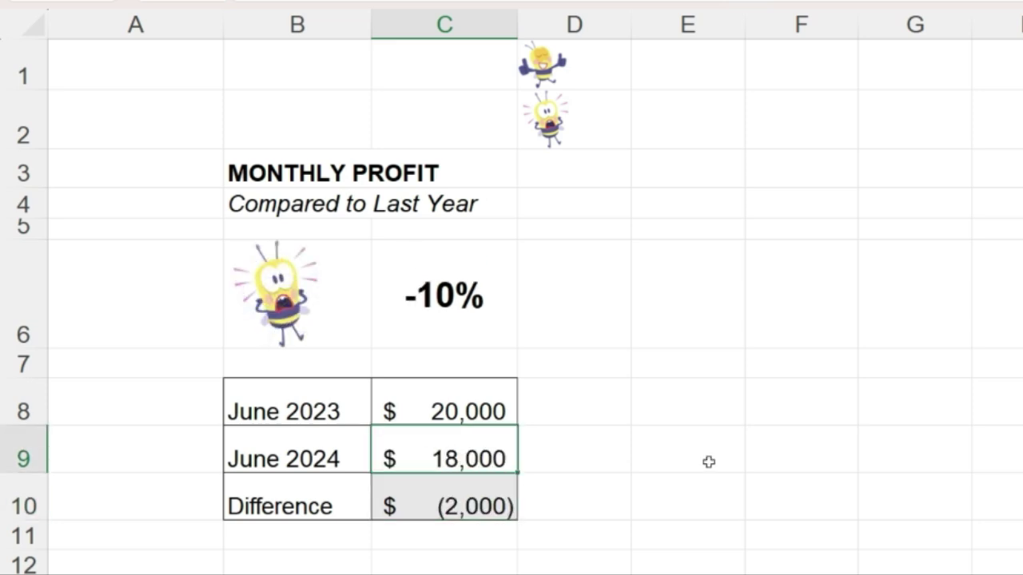
text(30000)
key(Return)
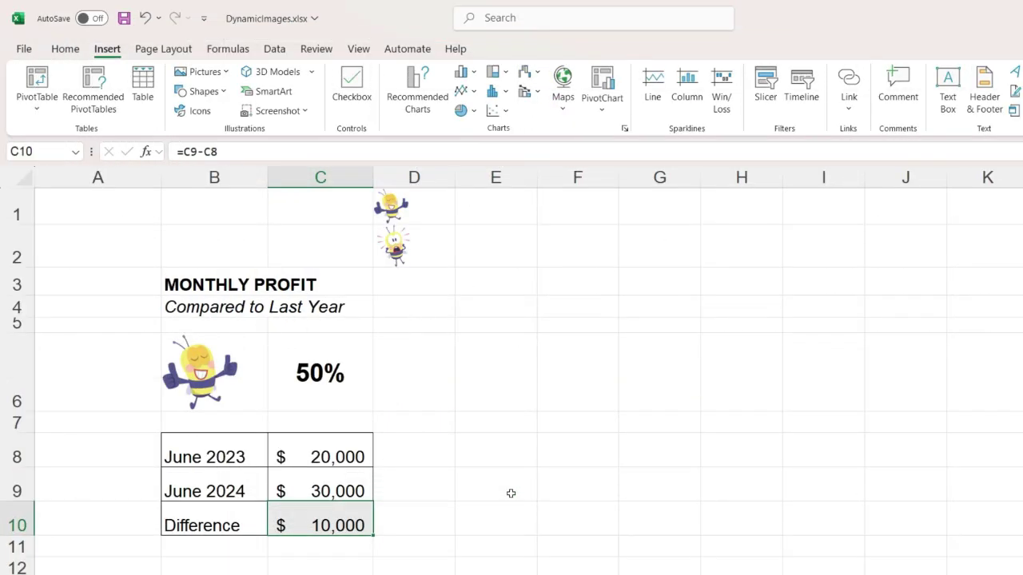
Replace the thumbs-up bee in D1 with the sailboat picture, moving it over D1 and placing it in the cell
click(427, 210)
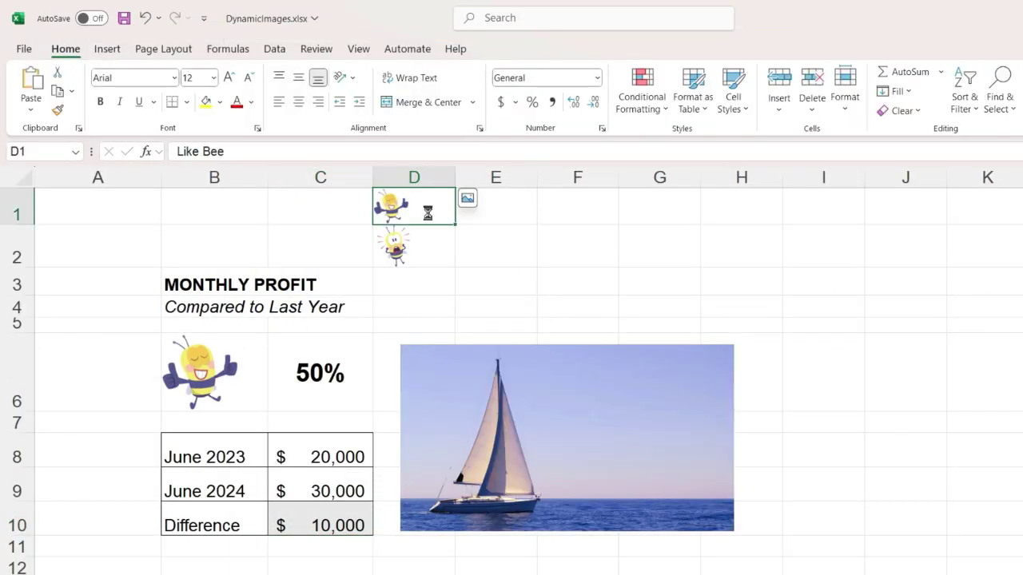
key(Delete)
drag(552, 392, 551, 253)
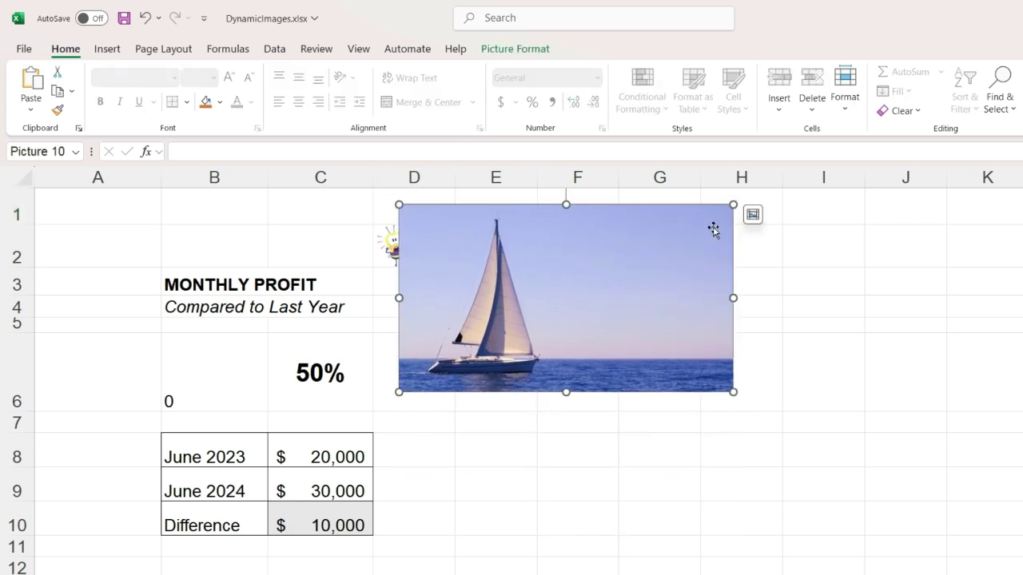
click(752, 214)
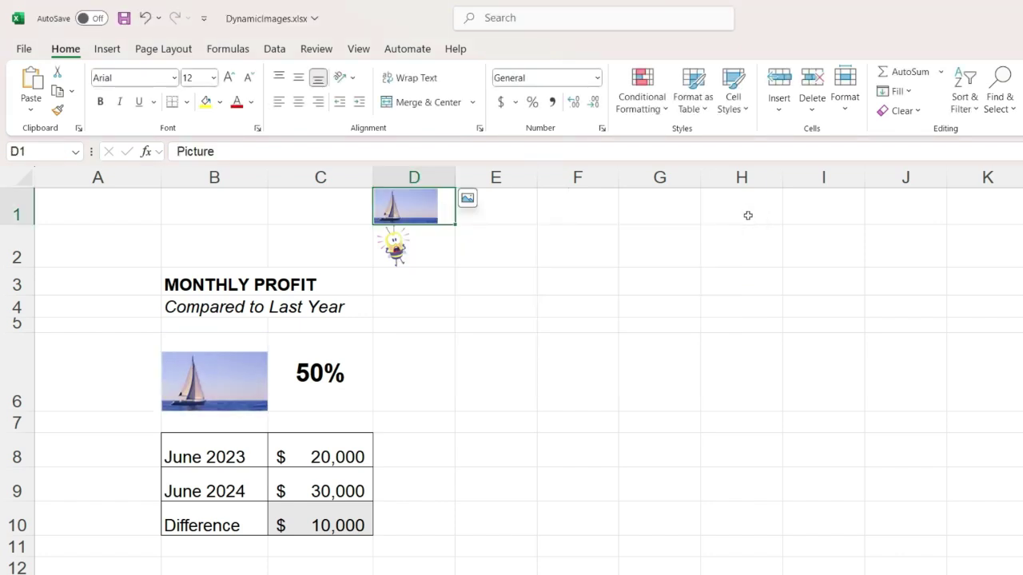
Test the formula with the sailboat picture by setting the June 2024 profit to 13000 and then to 28000
click(352, 488)
text(13000)
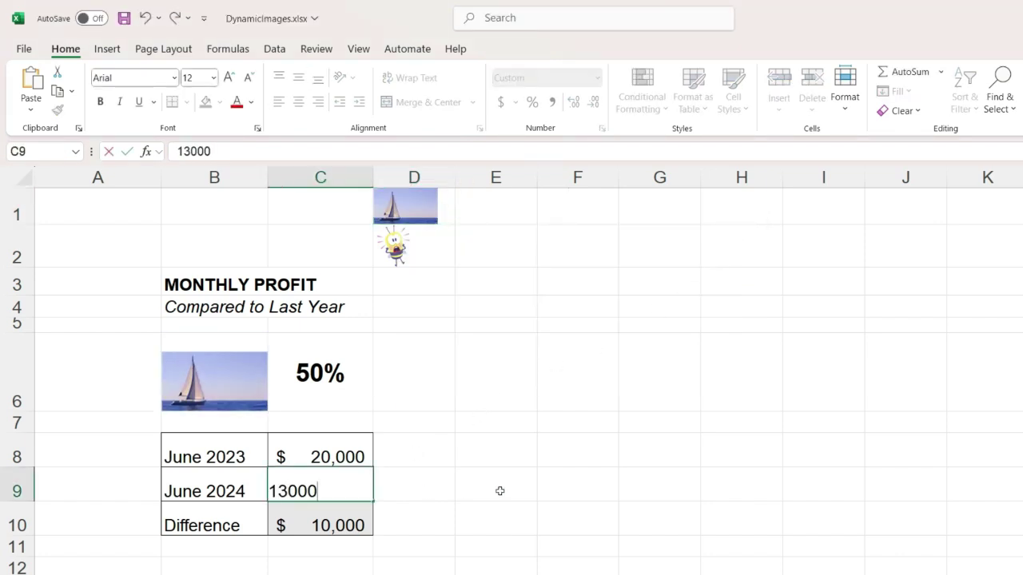
key(Return)
key(Up)
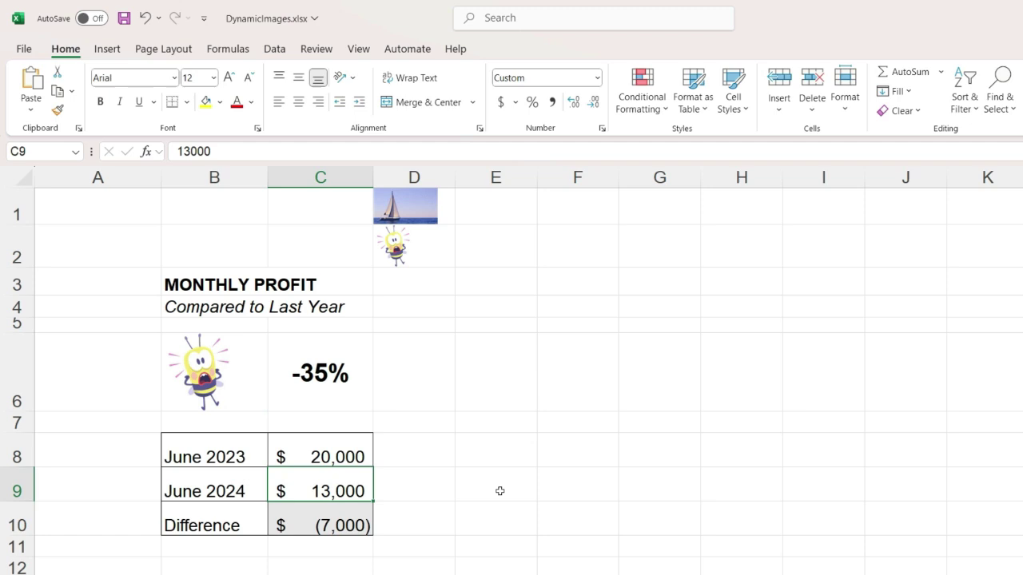
text(28000)
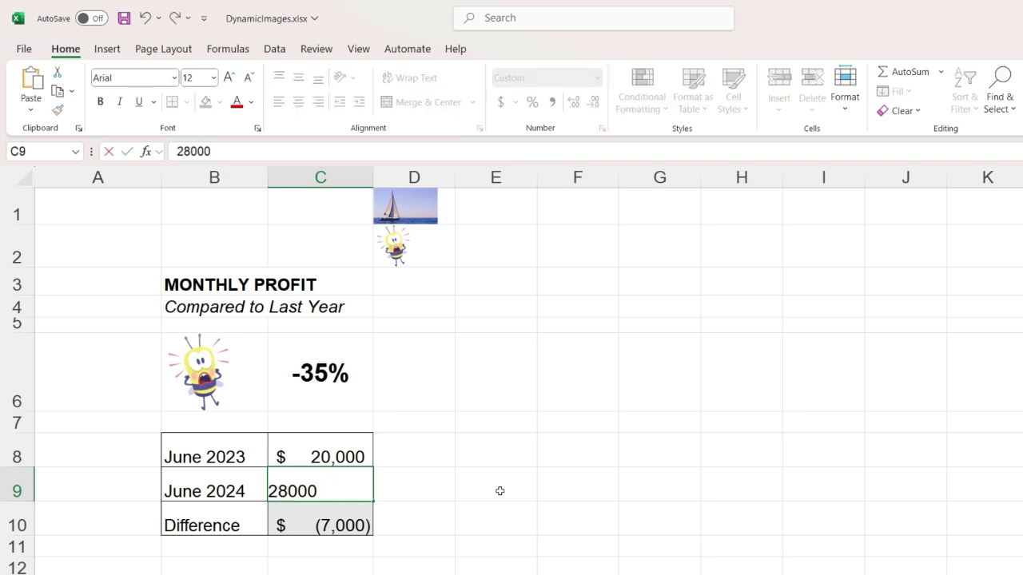
key(Return)
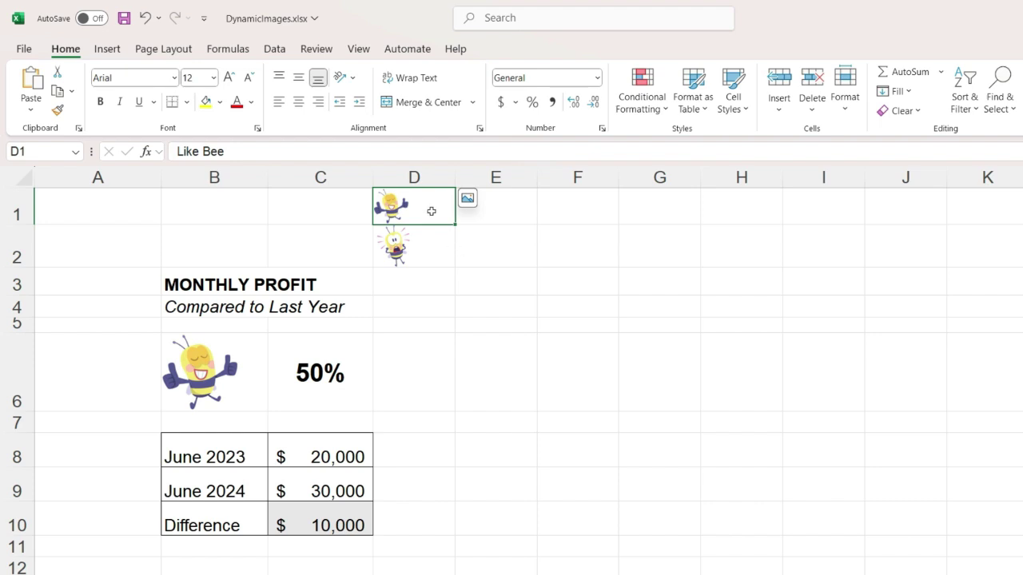
Move the two bee picture cells D1:D2 to the other sheet, starting at cell B5
drag(431, 211, 432, 247)
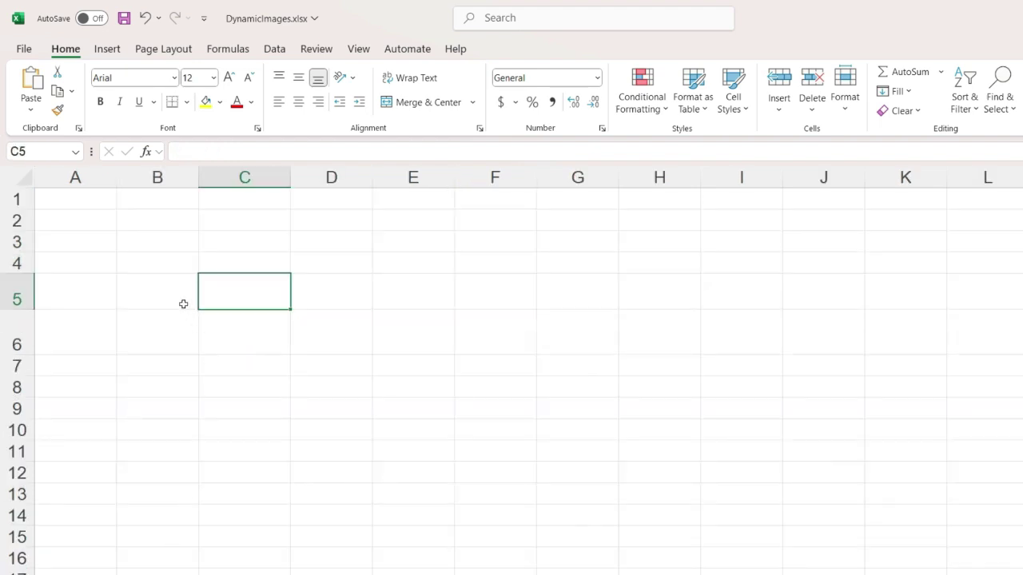
click(164, 293)
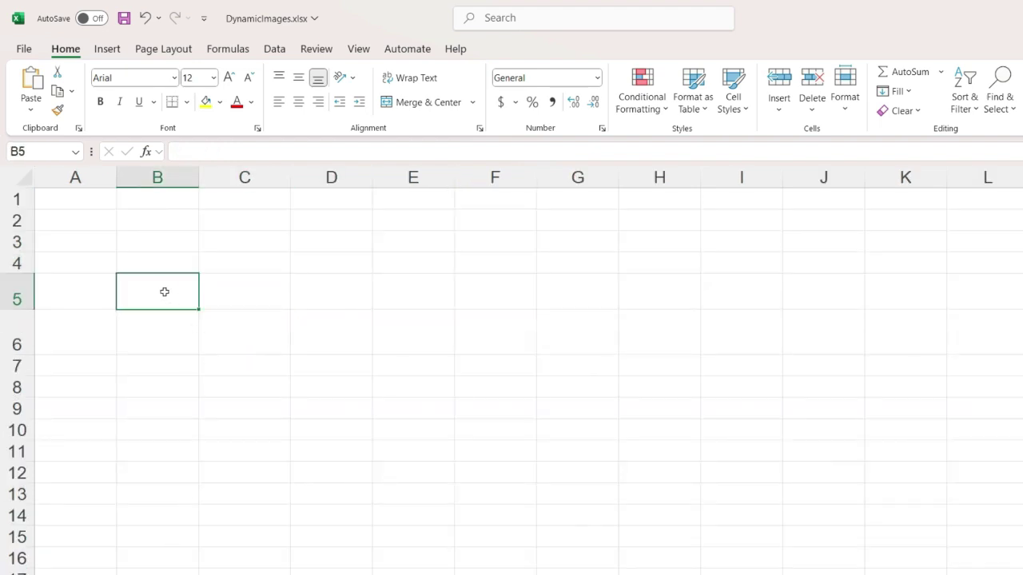
key(ctrl+v)
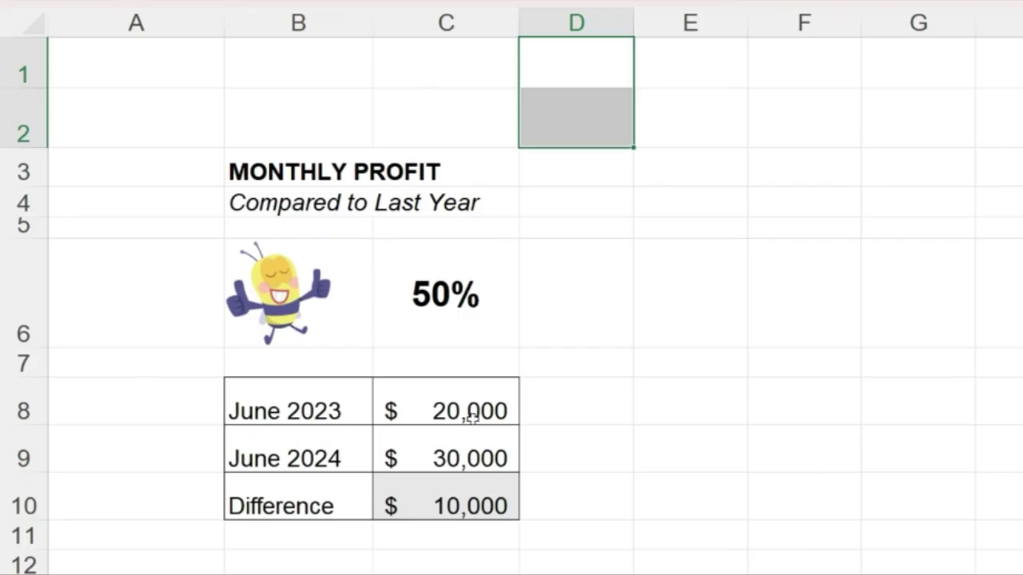
Check the formula with the relocated pictures by setting the June 2024 profit in C9 to 5000 and then to 23000
click(459, 457)
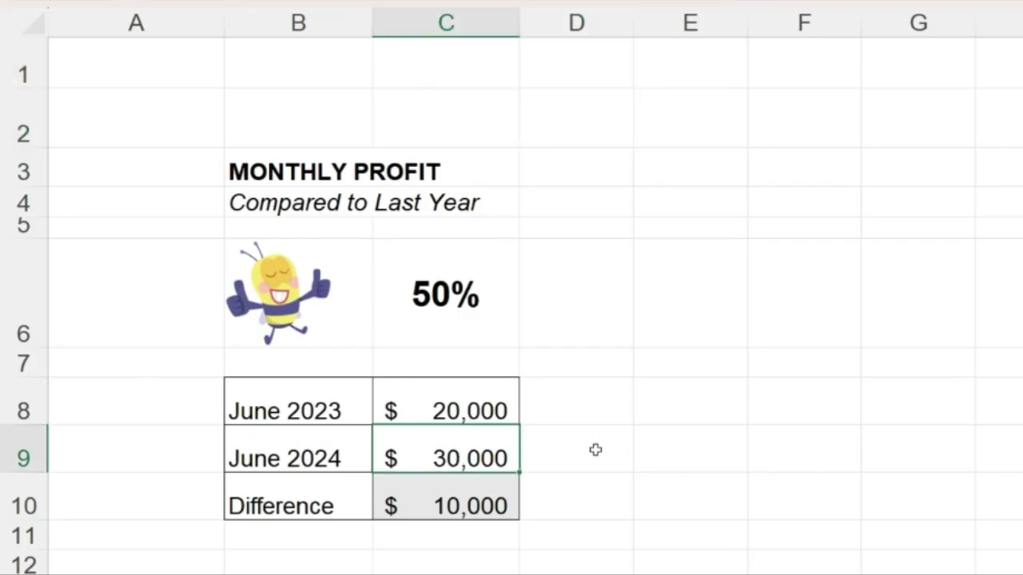
text(5,000)
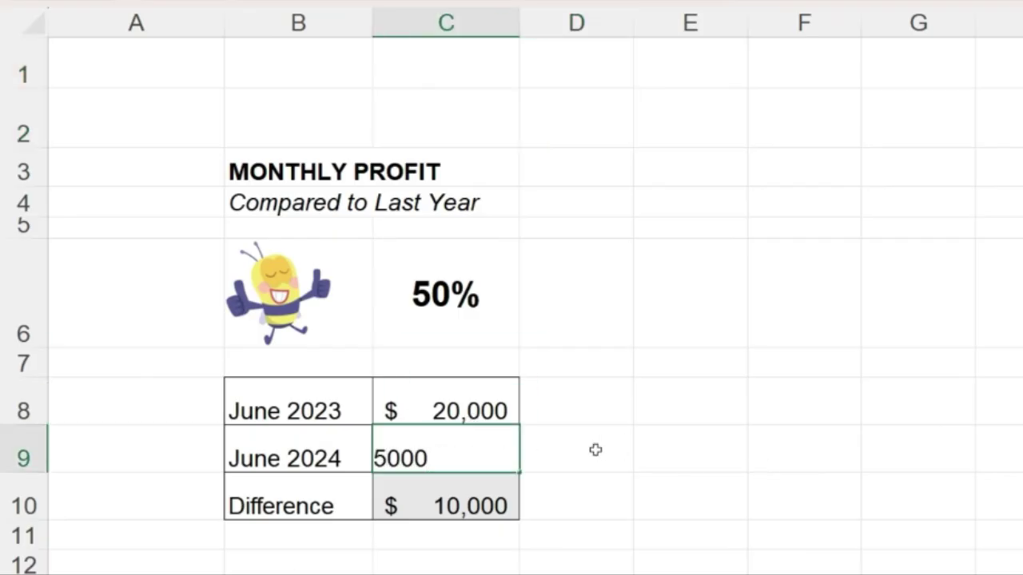
key(Return)
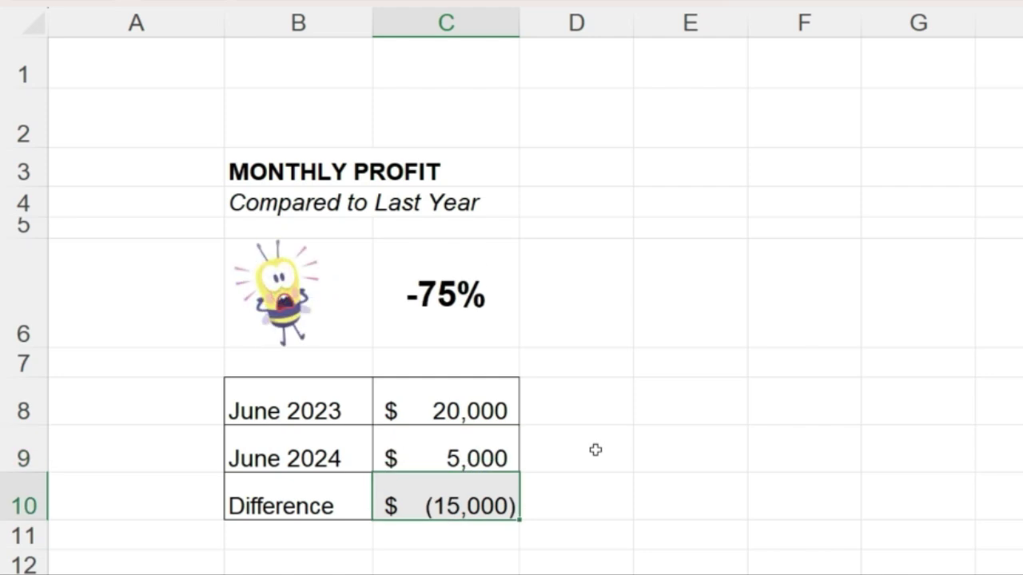
key(Up)
text(23000)
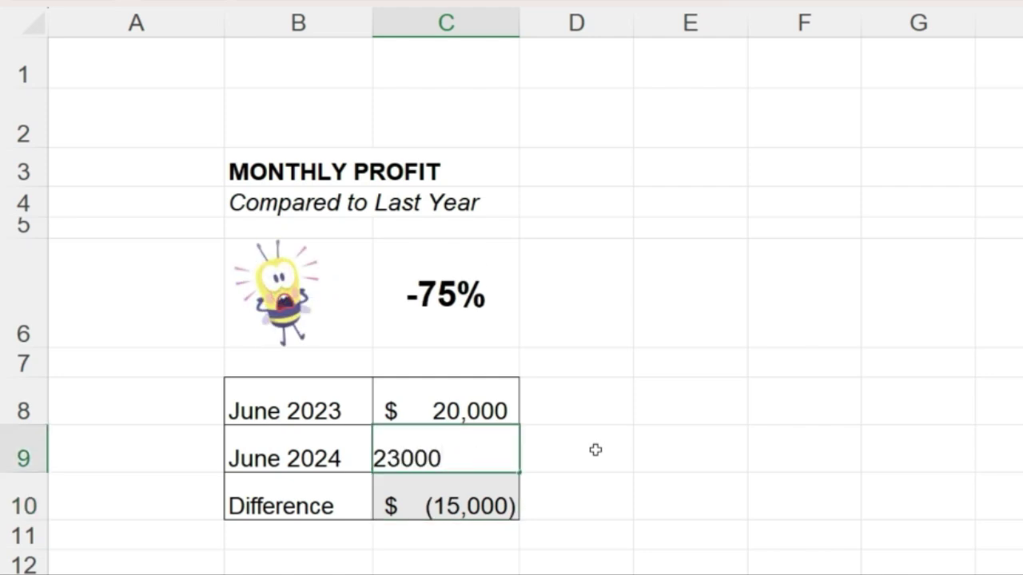
key(Return)
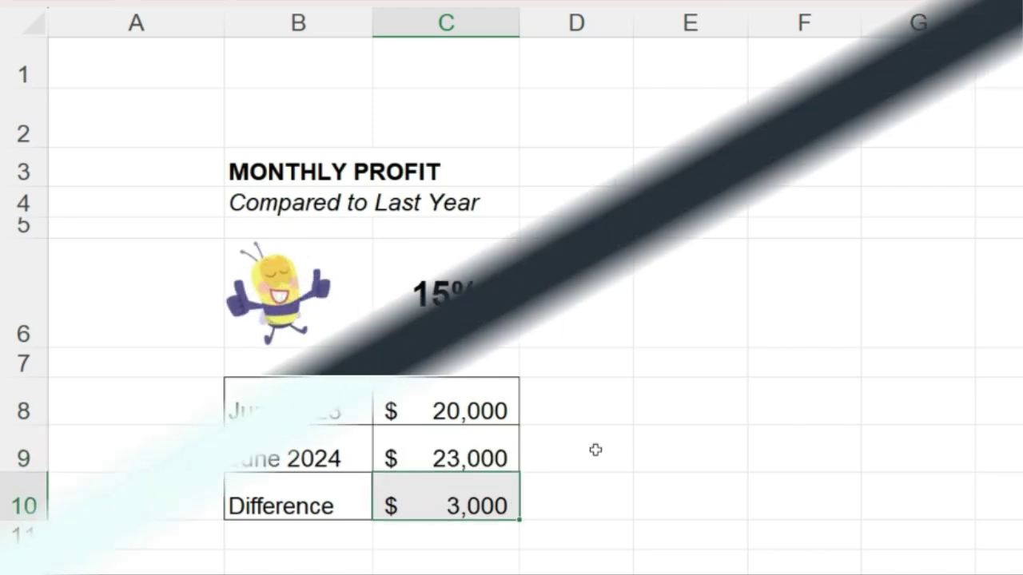